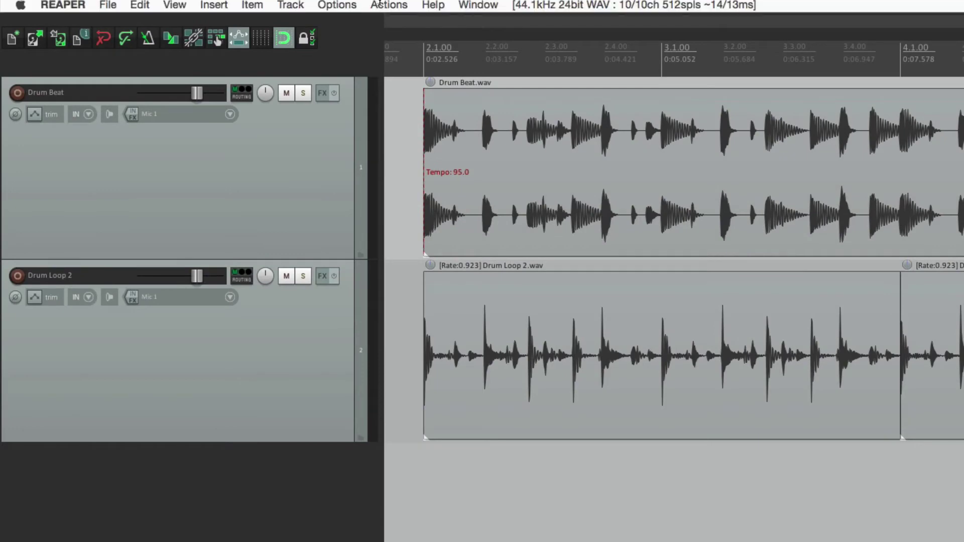
- In Preferences > MIDI Devices, set USB Axiom 49 Port 1 to Enabled+Control and confirm
{"action": "left_click", "coordinate": [325, 9]}
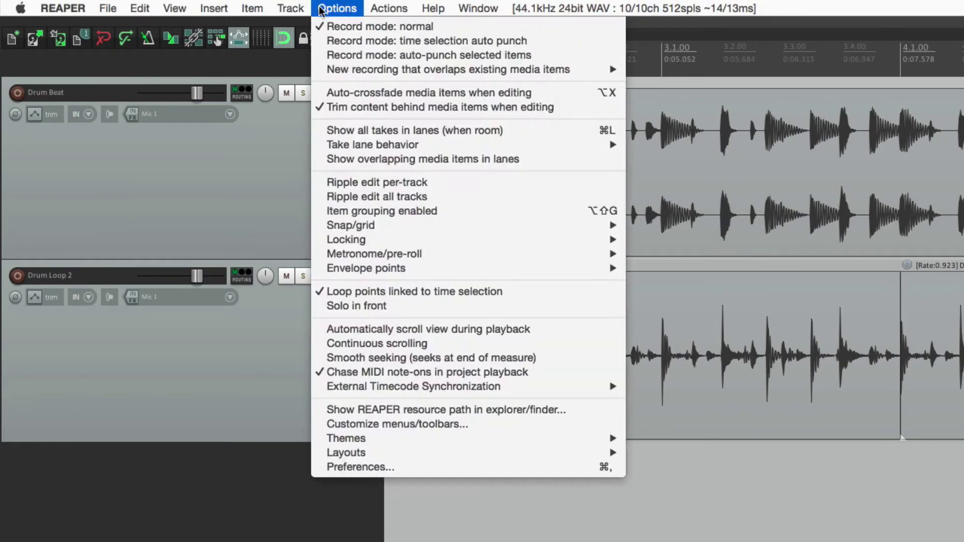
{"action": "left_click", "coordinate": [316, 470]}
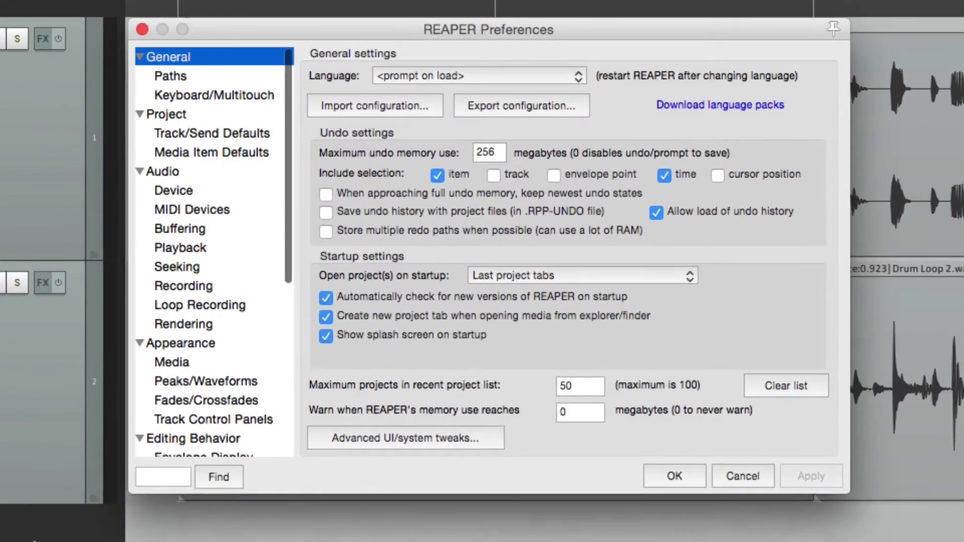
{"action": "left_click", "coordinate": [224, 211]}
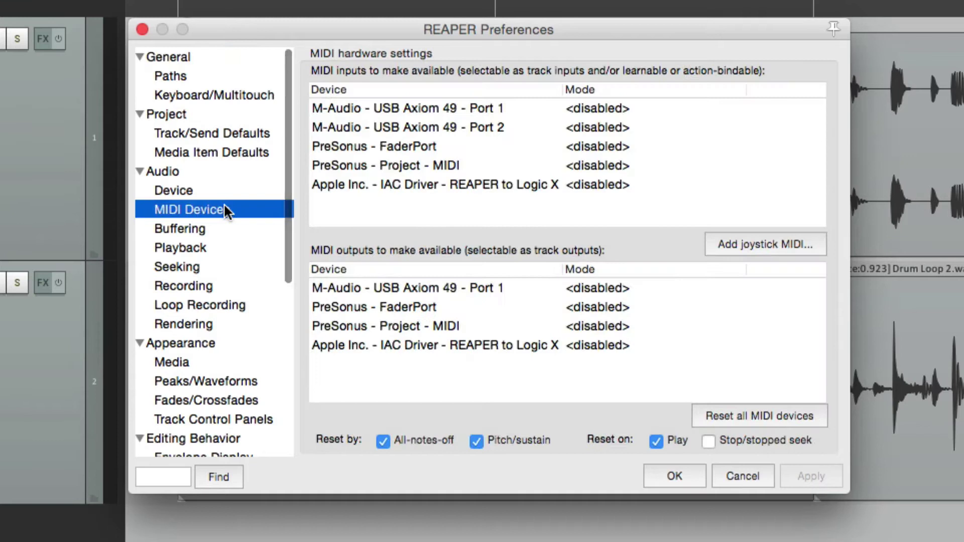
{"action": "left_click", "coordinate": [528, 117]}
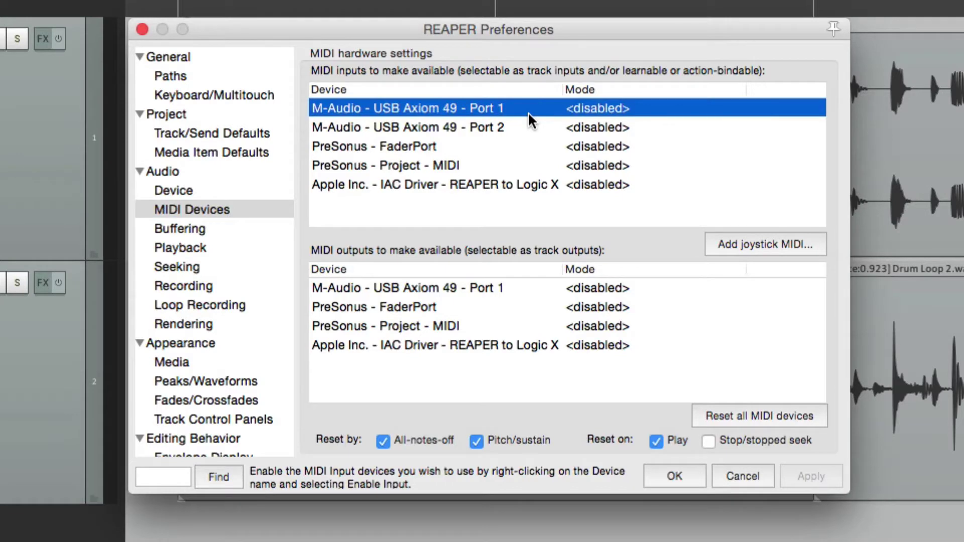
{"action": "right_click", "coordinate": [531, 120]}
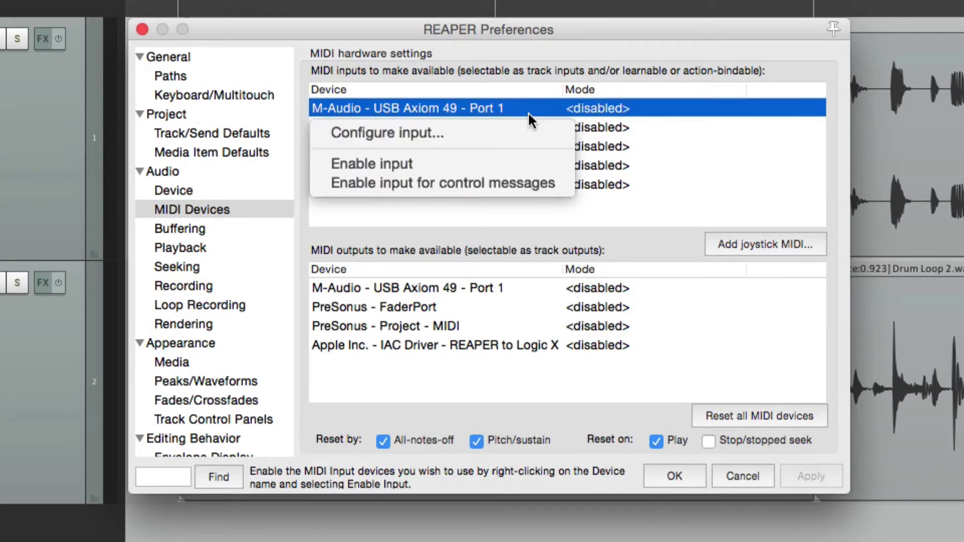
{"action": "left_click", "coordinate": [520, 157]}
{"action": "right_click", "coordinate": [530, 107]}
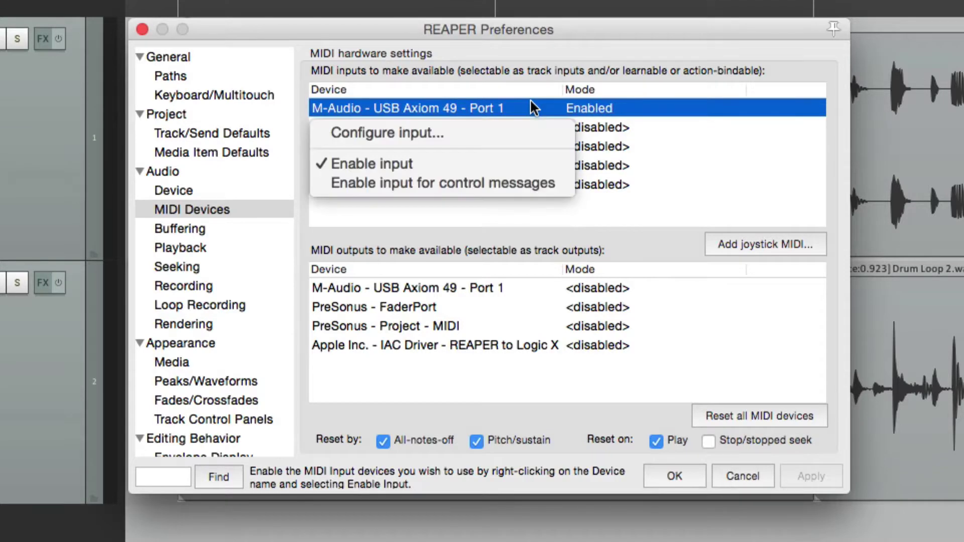
{"action": "left_click", "coordinate": [529, 190]}
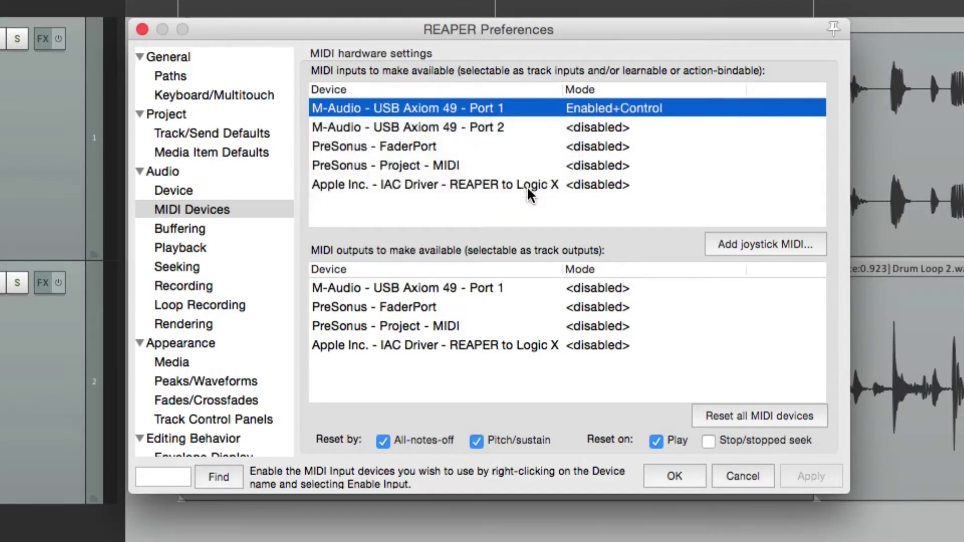
{"action": "left_click", "coordinate": [674, 473]}
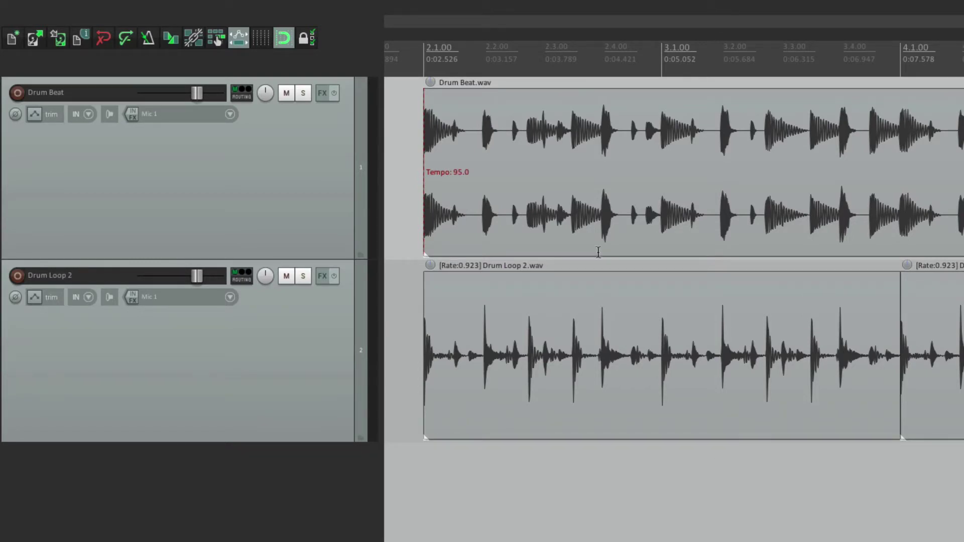
- Add ReaEQ to Drum Beat and enable its band 1 high-pass at about 98.8 Hz
{"action": "left_click", "coordinate": [319, 95]}
{"action": "left_click", "coordinate": [562, 194]}
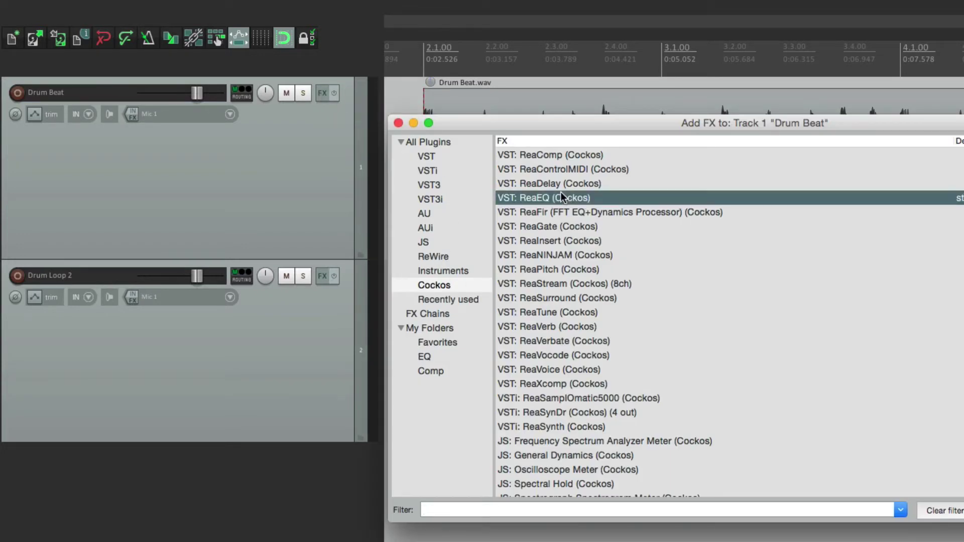
{"action": "double_click", "coordinate": [560, 198]}
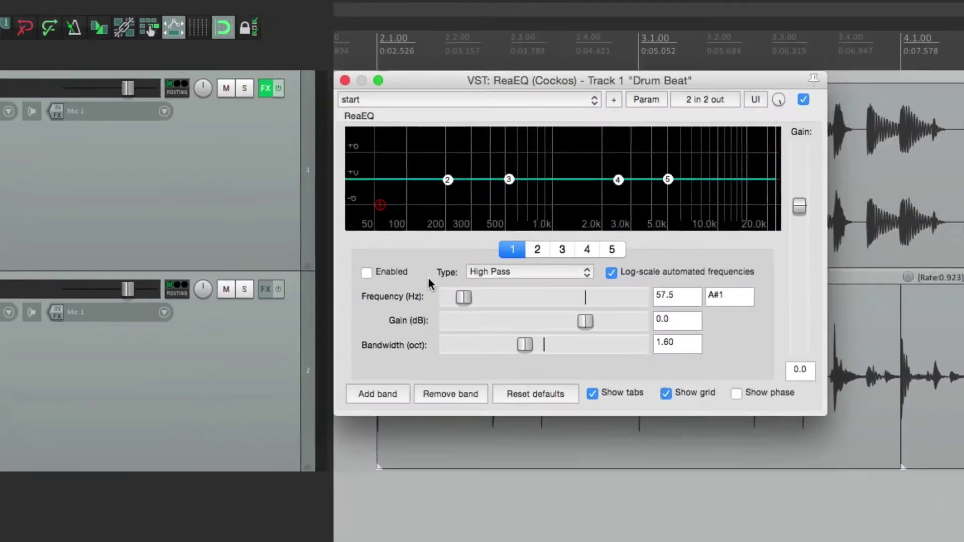
{"action": "left_click", "coordinate": [253, 300]}
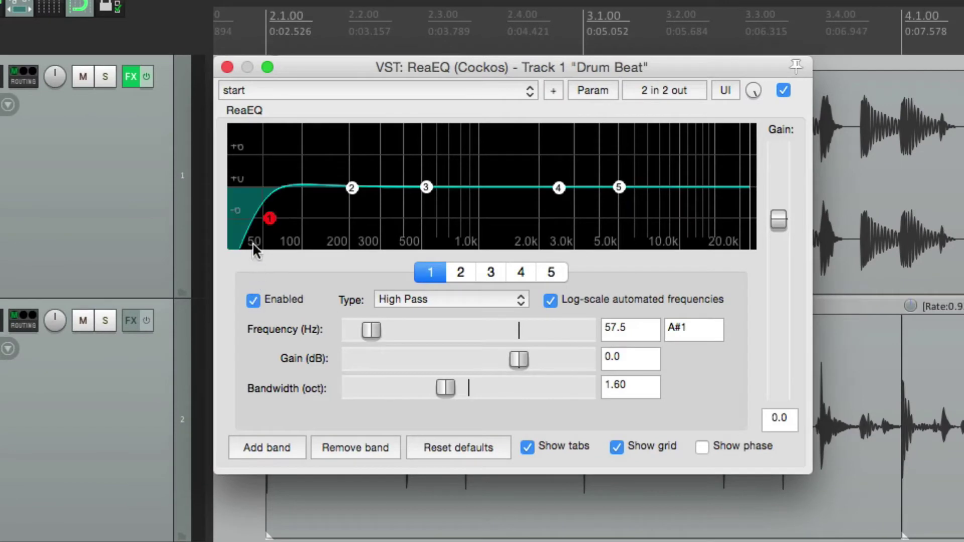
{"action": "mouse_move", "coordinate": [372, 329]}
{"action": "left_mouse_down"}
{"action": "mouse_move", "coordinate": [425, 331]}
{"action": "mouse_move", "coordinate": [383, 335]}
{"action": "left_mouse_up"}
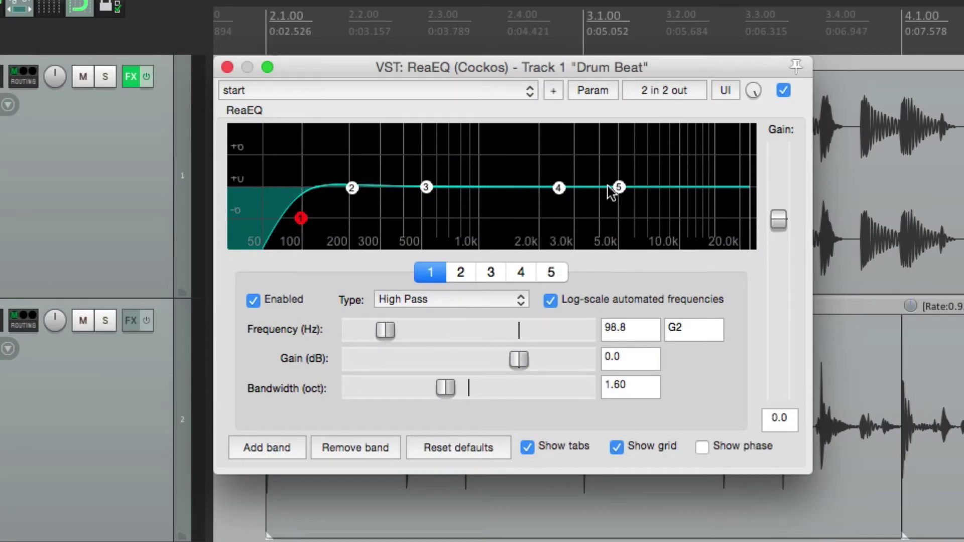
{"action": "left_click", "coordinate": [594, 91]}
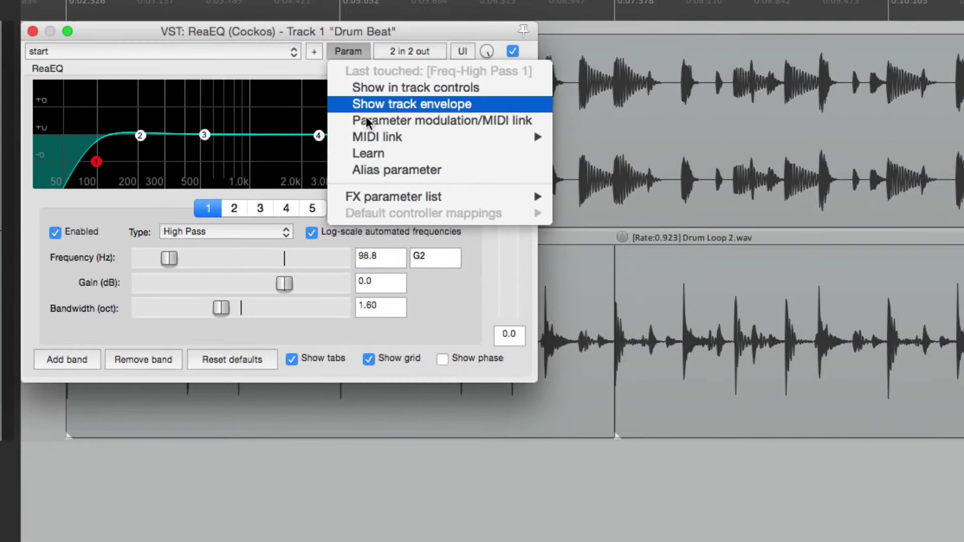
- Learn ReaEQ's Freq-High Pass 1 to MIDI Chan 1 CC 75 using Param > Learn
{"action": "mouse_move", "coordinate": [585, 258]}
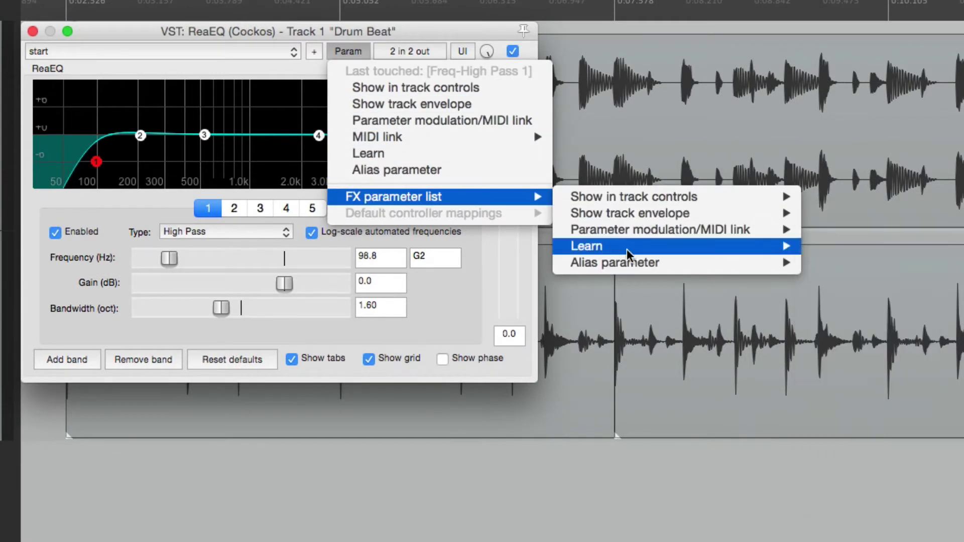
{"action": "mouse_move", "coordinate": [626, 245]}
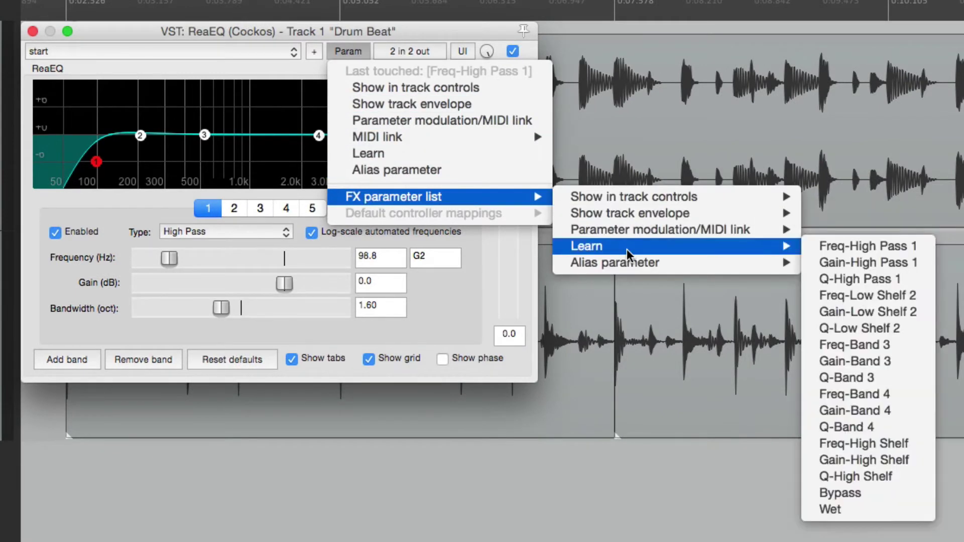
{"action": "left_click", "coordinate": [866, 247]}
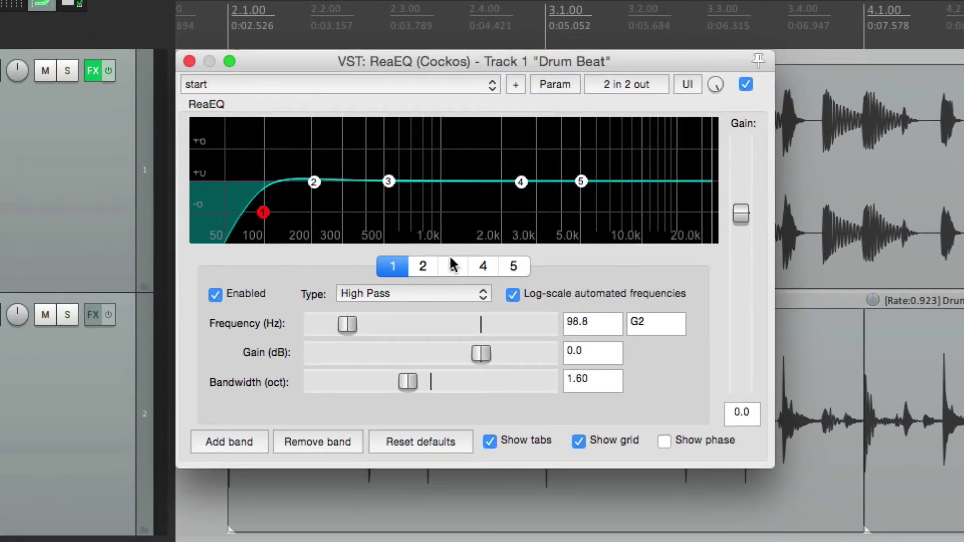
{"action": "left_click", "coordinate": [554, 84]}
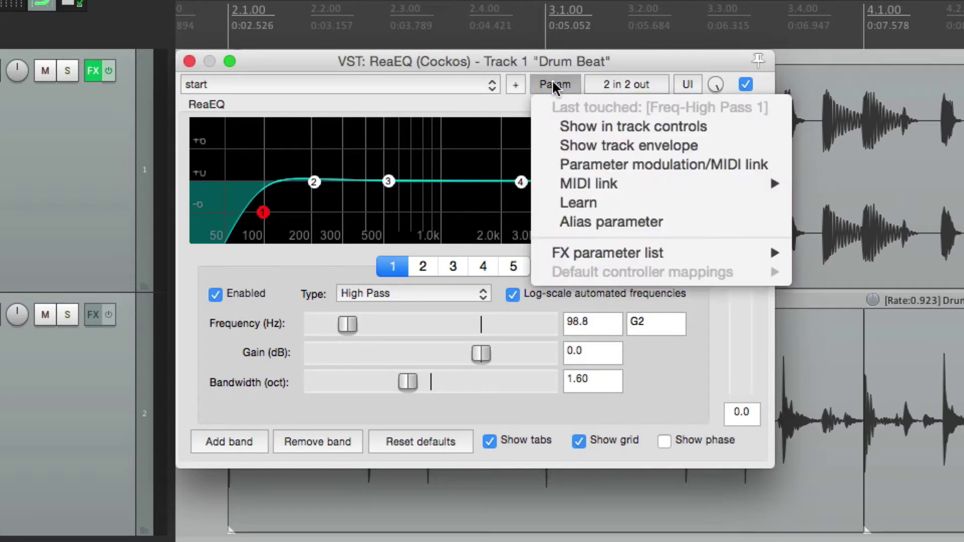
{"action": "left_click", "coordinate": [542, 203]}
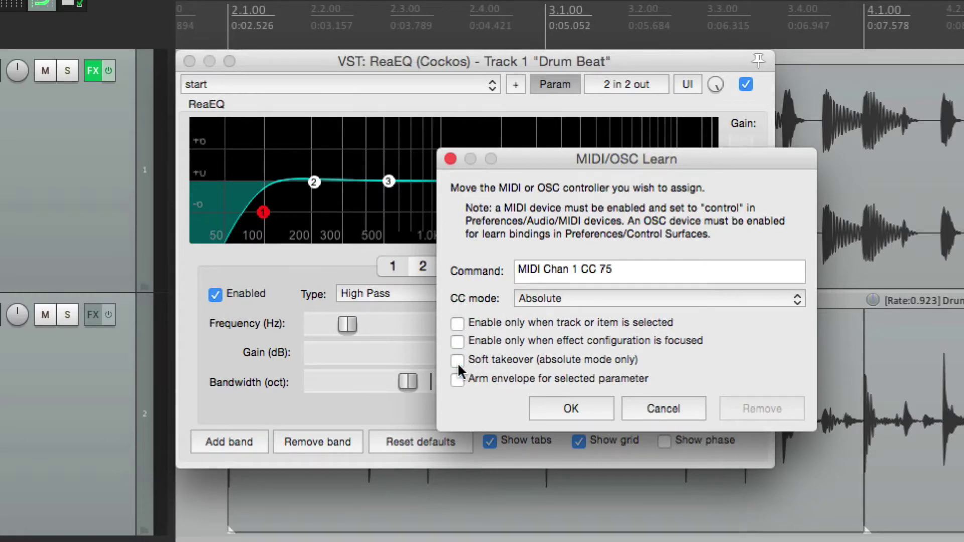
{"action": "left_click", "coordinate": [547, 404]}
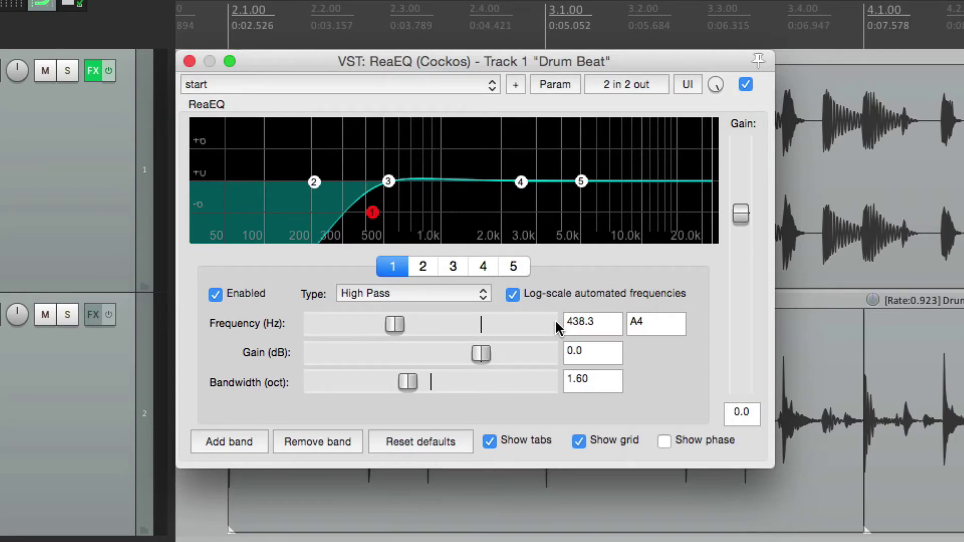
- Add ReaEQ to Drum Loop 2 with its band 1 high-pass enabled at 164.9 Hz
{"action": "left_click", "coordinate": [189, 60]}
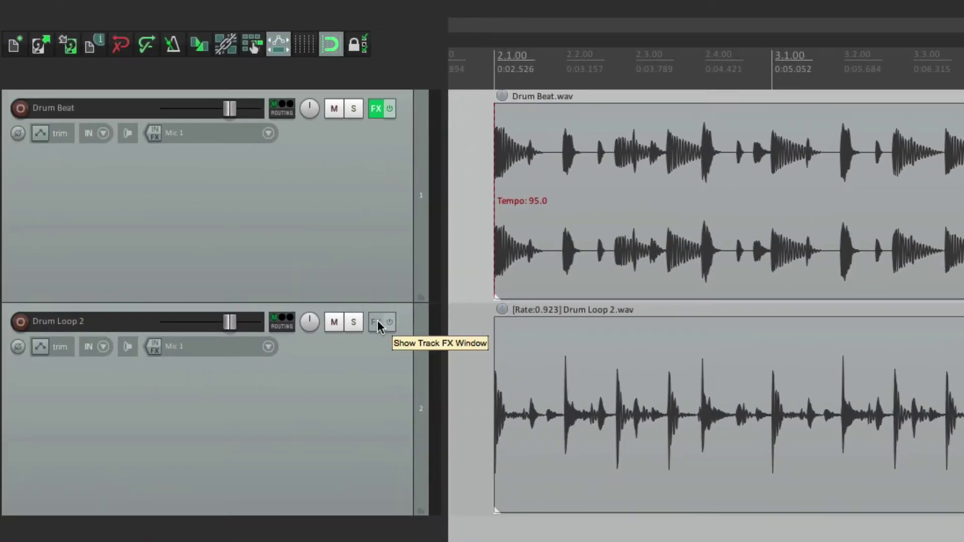
{"action": "left_click", "coordinate": [378, 324]}
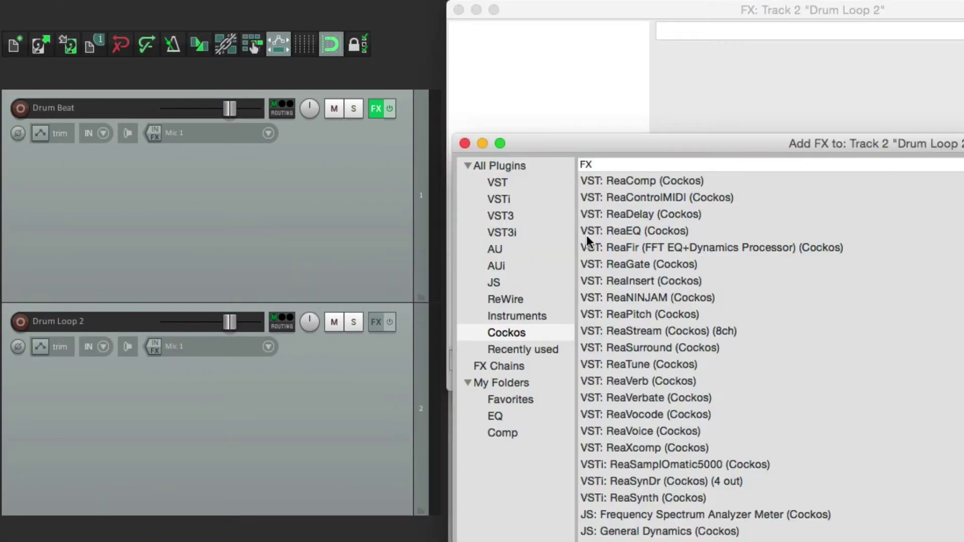
{"action": "double_click", "coordinate": [622, 233]}
{"action": "left_click", "coordinate": [227, 309]}
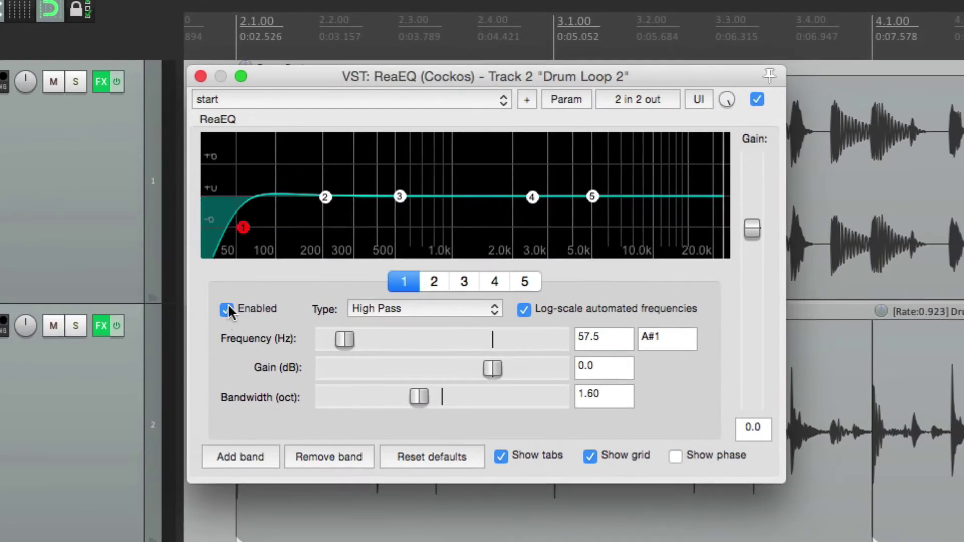
{"action": "left_click_drag", "start_coordinate": [345, 339], "coordinate": [374, 341]}
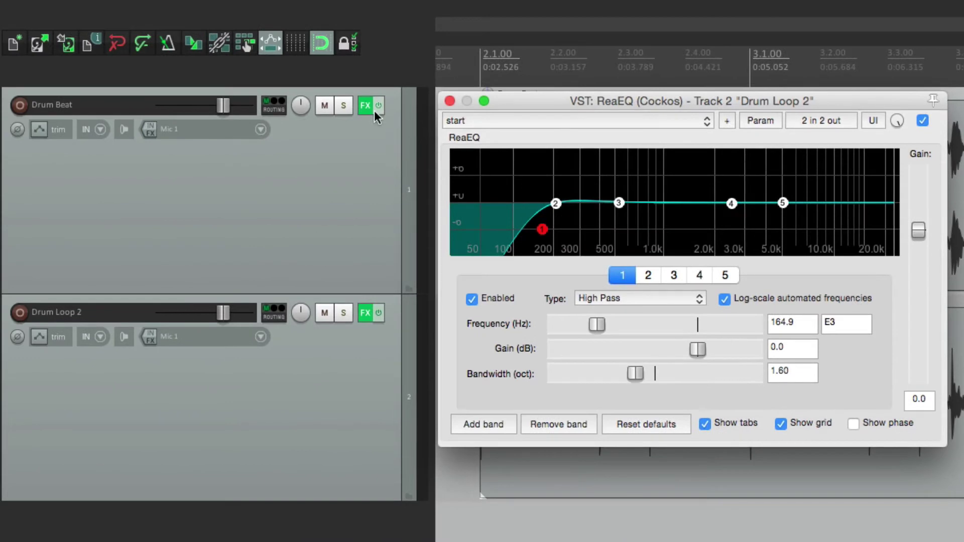
- Reopen Drum Beat's ReaEQ, then close both ReaEQ windows
{"action": "right_click", "coordinate": [370, 110]}
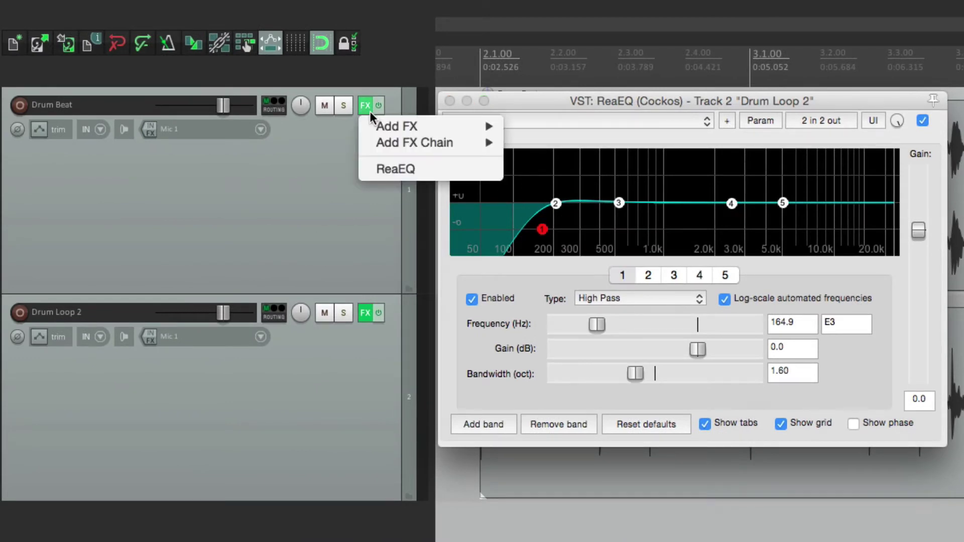
{"action": "left_click", "coordinate": [371, 160]}
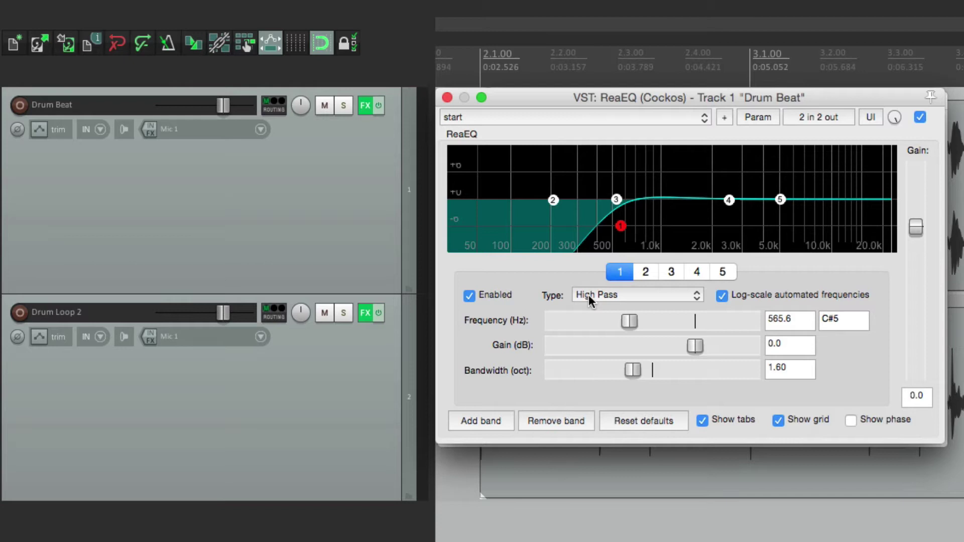
{"action": "left_click", "coordinate": [447, 98]}
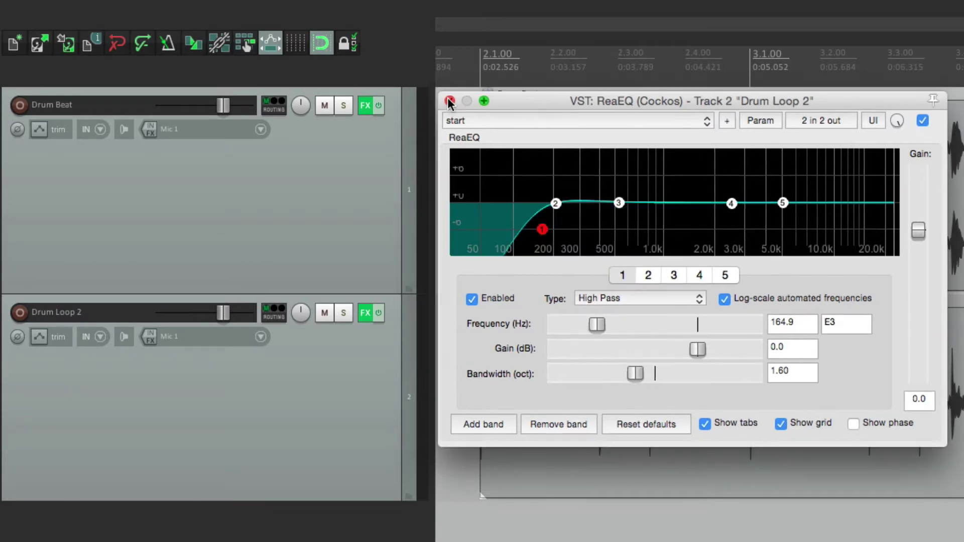
{"action": "left_click", "coordinate": [449, 101]}
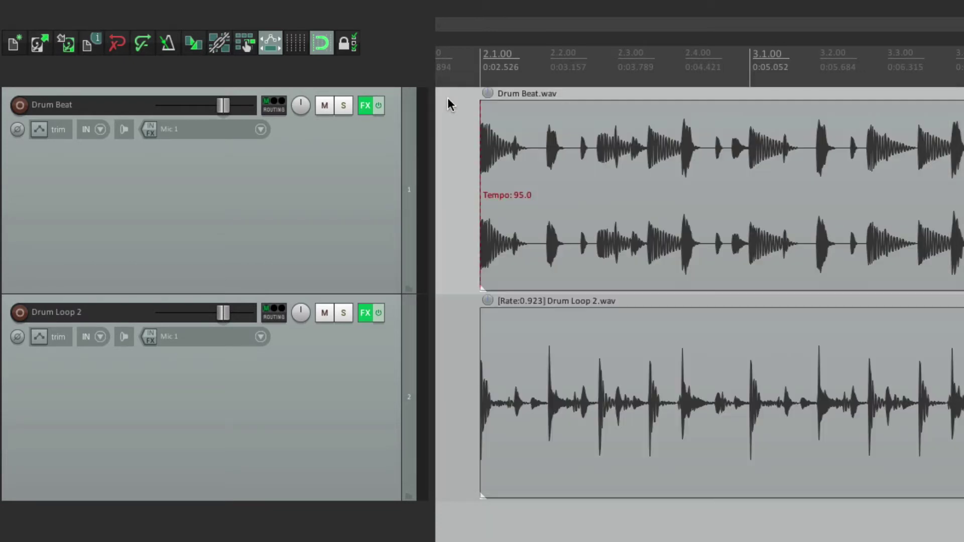
- Copy ReaEQ from Drum Beat's FX chain onto Drum Loop 2 and close both chain windows
{"action": "left_click", "coordinate": [366, 312]}
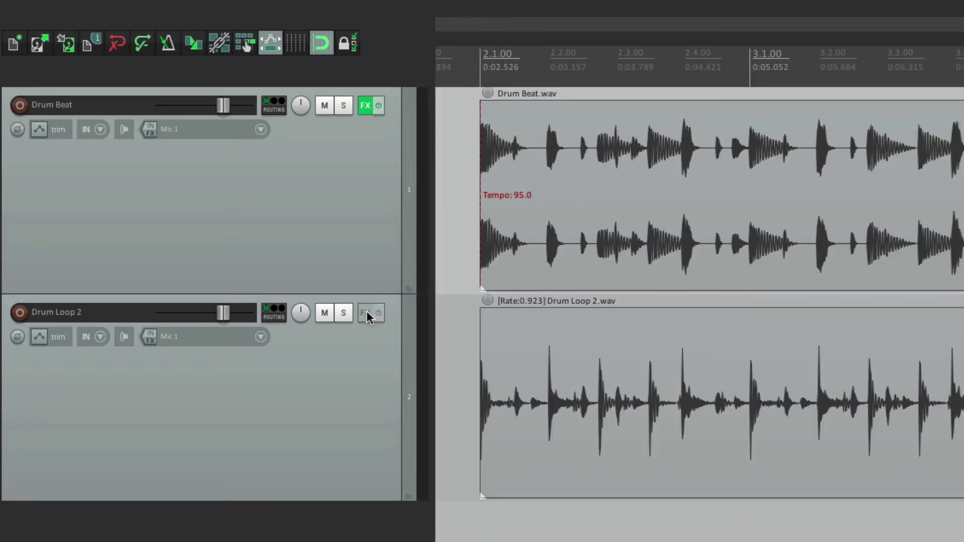
{"action": "left_click", "coordinate": [365, 105]}
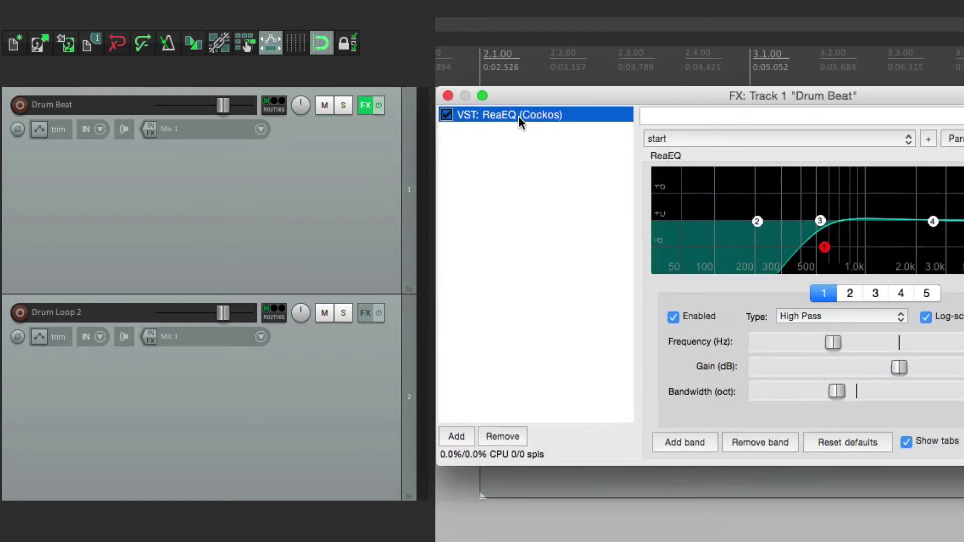
{"action": "left_click_drag", "start_coordinate": [518, 117], "coordinate": [379, 422]}
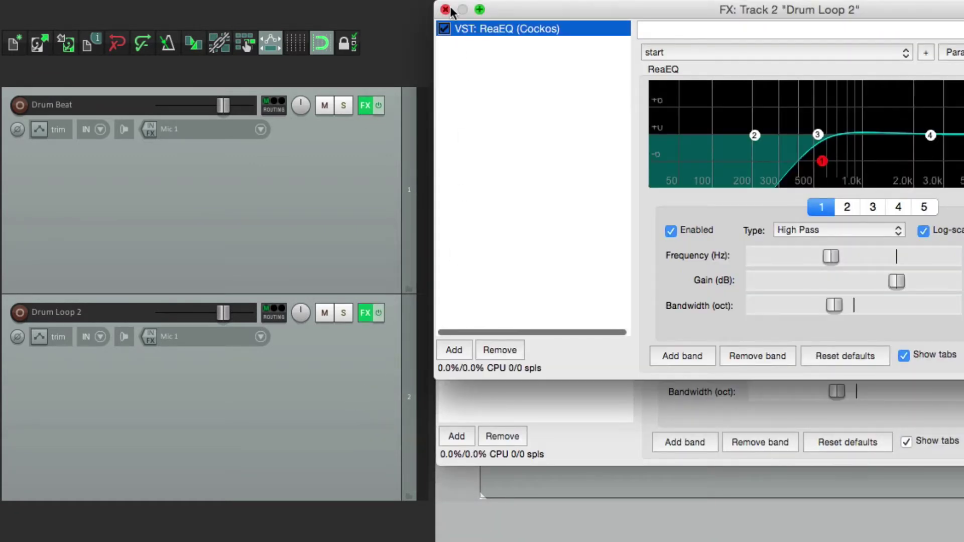
{"action": "left_click", "coordinate": [446, 9]}
{"action": "left_click", "coordinate": [448, 95]}
- Open Drum Beat's and Drum Loop 2's ReaEQ in separate windows placed side by side
{"action": "right_click", "coordinate": [367, 104]}
{"action": "left_click", "coordinate": [396, 170]}
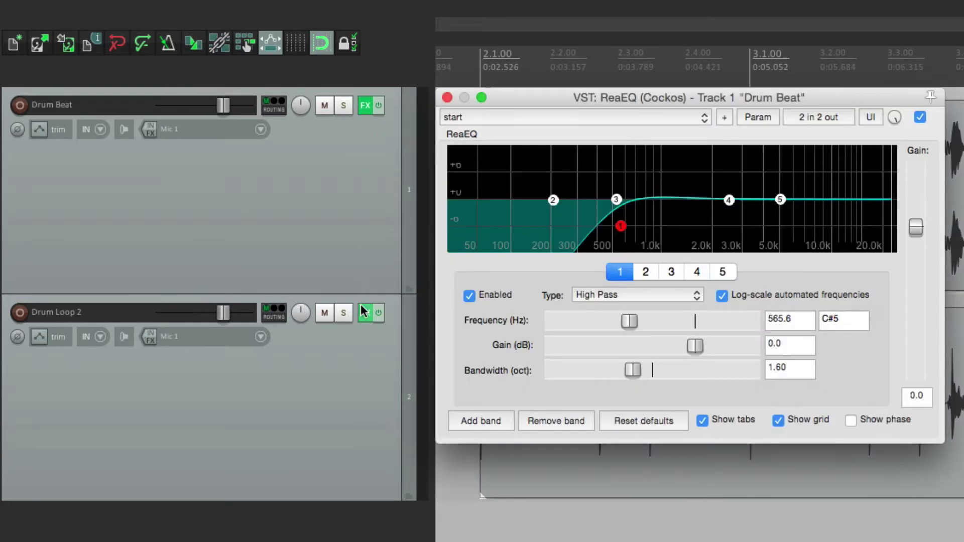
{"action": "right_click", "coordinate": [365, 312]}
{"action": "left_click", "coordinate": [381, 377]}
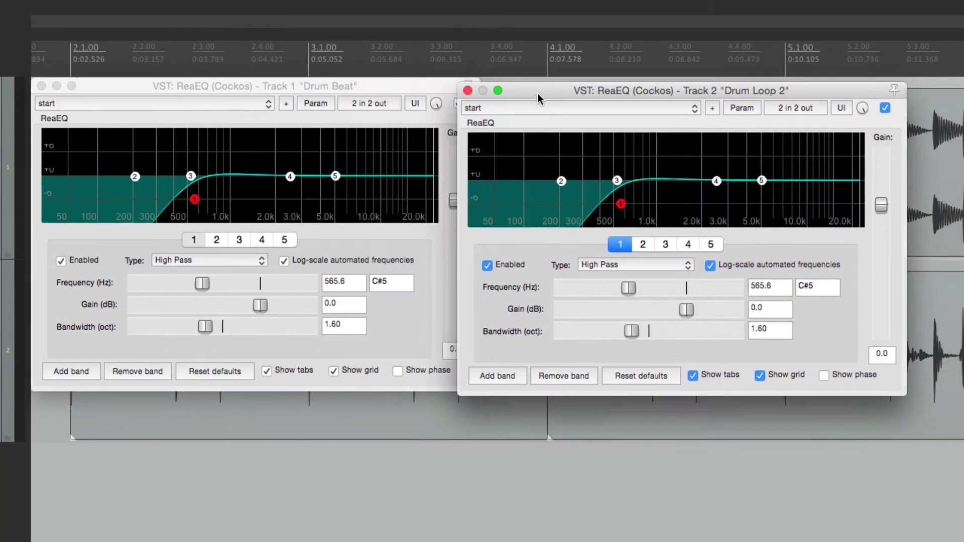
{"action": "left_click_drag", "start_coordinate": [537, 92], "coordinate": [572, 90]}
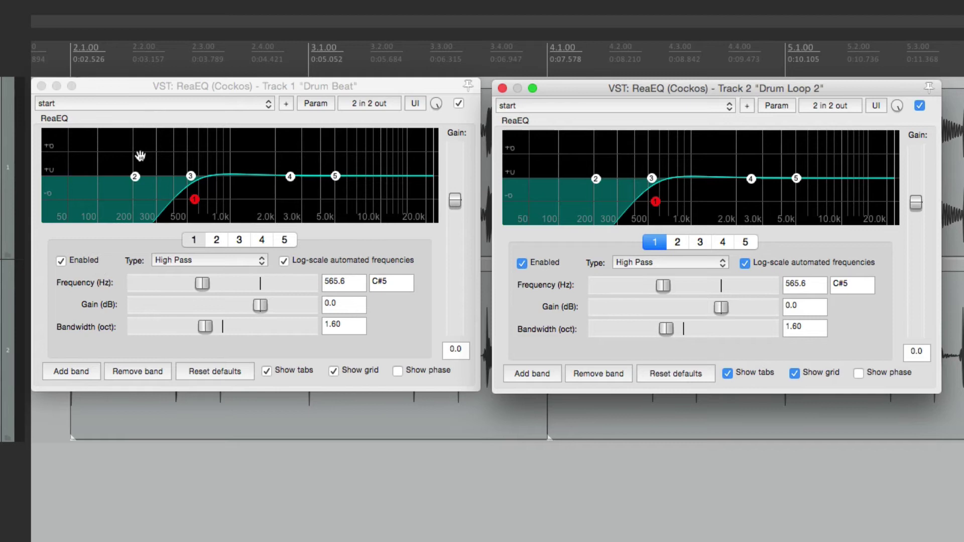
{"action": "left_click", "coordinate": [158, 95]}
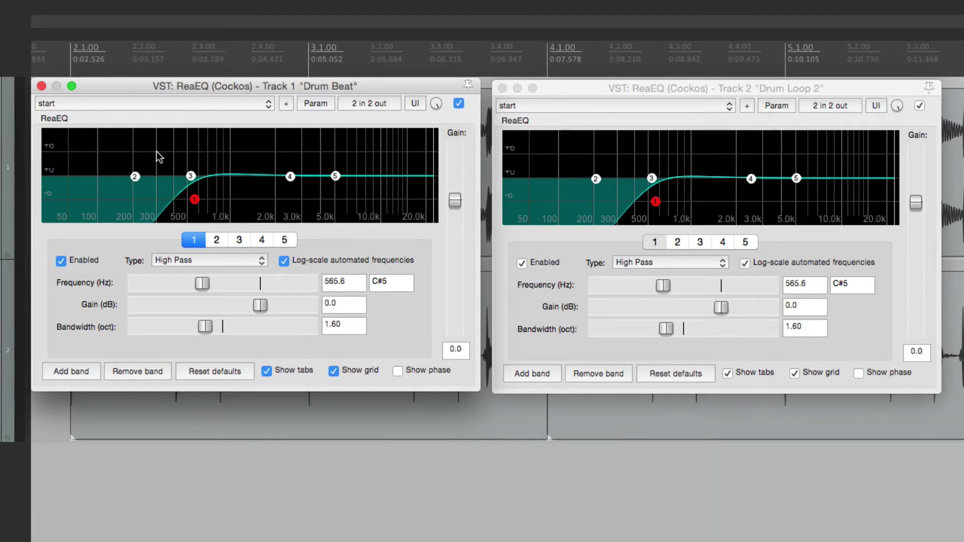
- Close Drum Loop 2's EQ, bypass its effects, and touch Drum Beat's high-pass frequency
{"action": "left_click", "coordinate": [502, 87]}
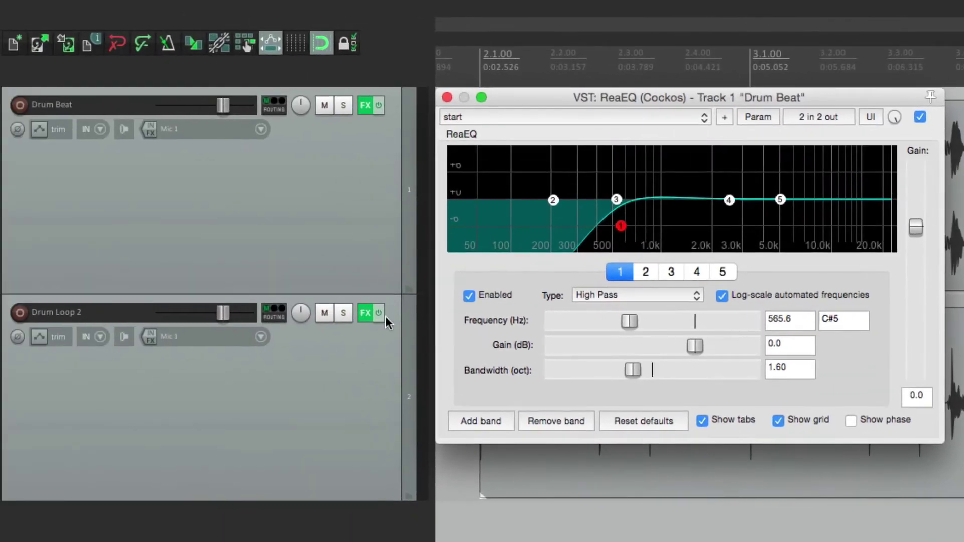
{"action": "left_click", "coordinate": [365, 313]}
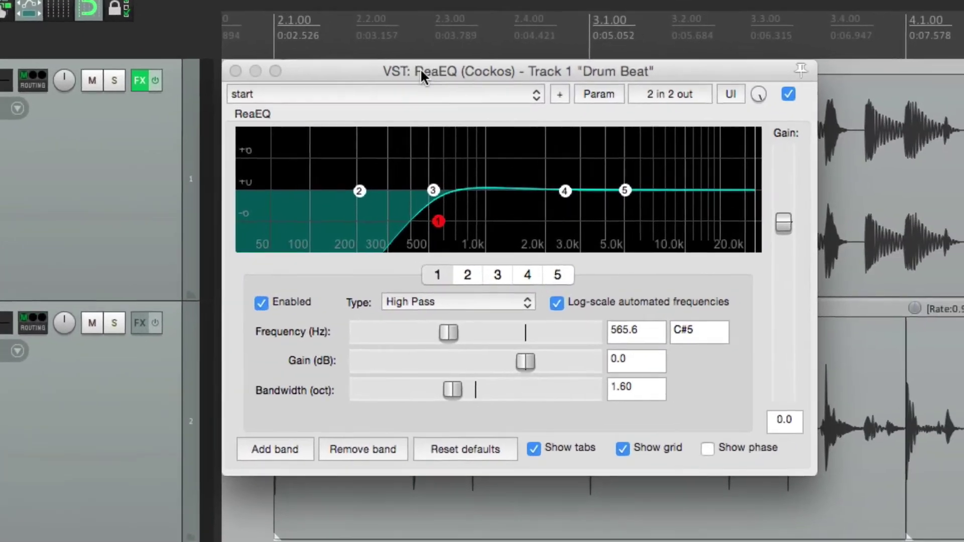
{"action": "left_click", "coordinate": [440, 335]}
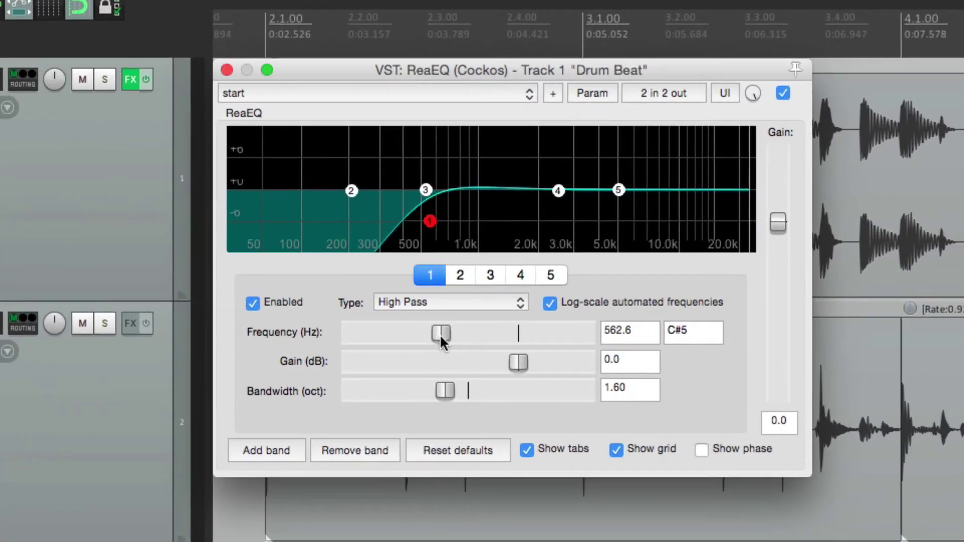
- Learn Drum Beat's EQ frequency to MIDI Chan 1 CC 75, enabled only when the track is selected
{"action": "left_click", "coordinate": [591, 95]}
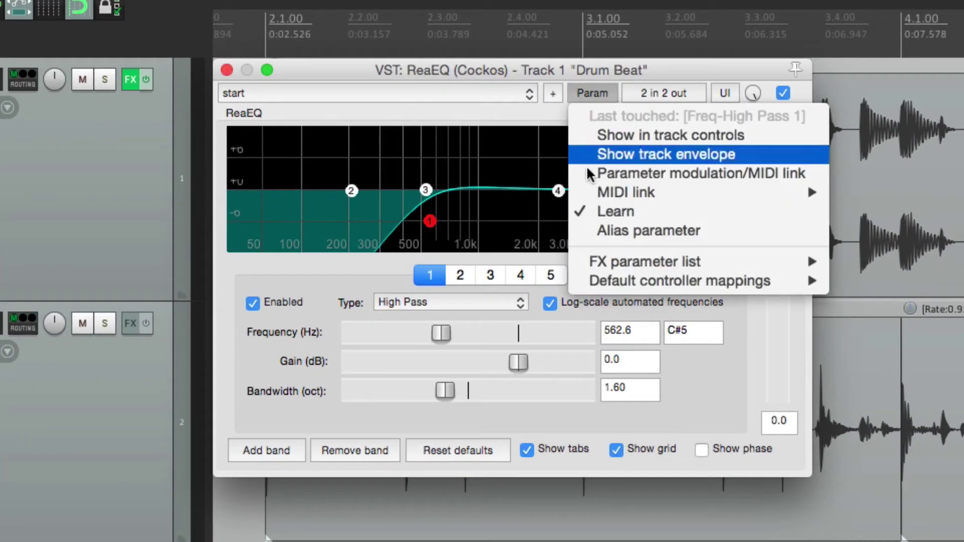
{"action": "left_click", "coordinate": [582, 211]}
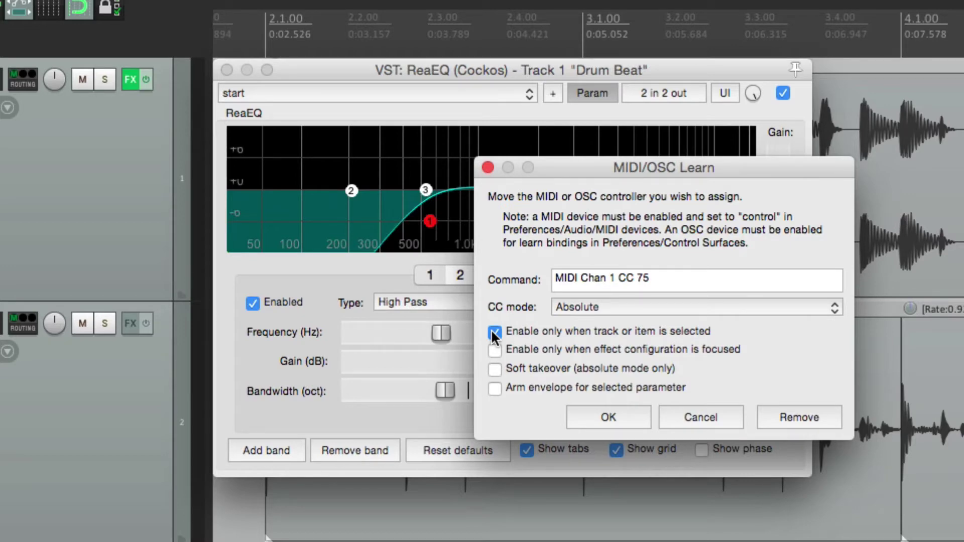
{"action": "left_click", "coordinate": [610, 414]}
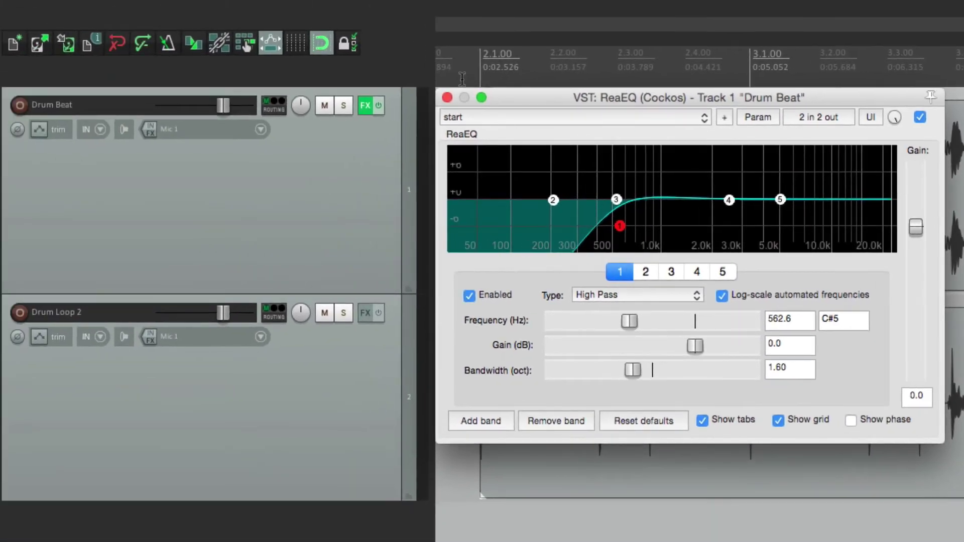
- Copy the mapped ReaEQ onto Drum Loop 2, then reopen Drum Beat's ReaEQ window
{"action": "left_click", "coordinate": [447, 97]}
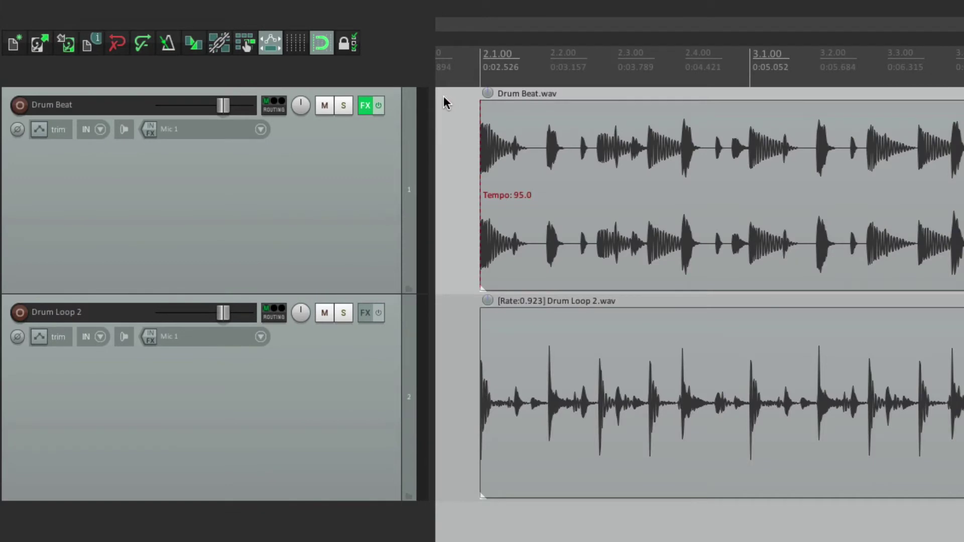
{"action": "left_click", "coordinate": [366, 104]}
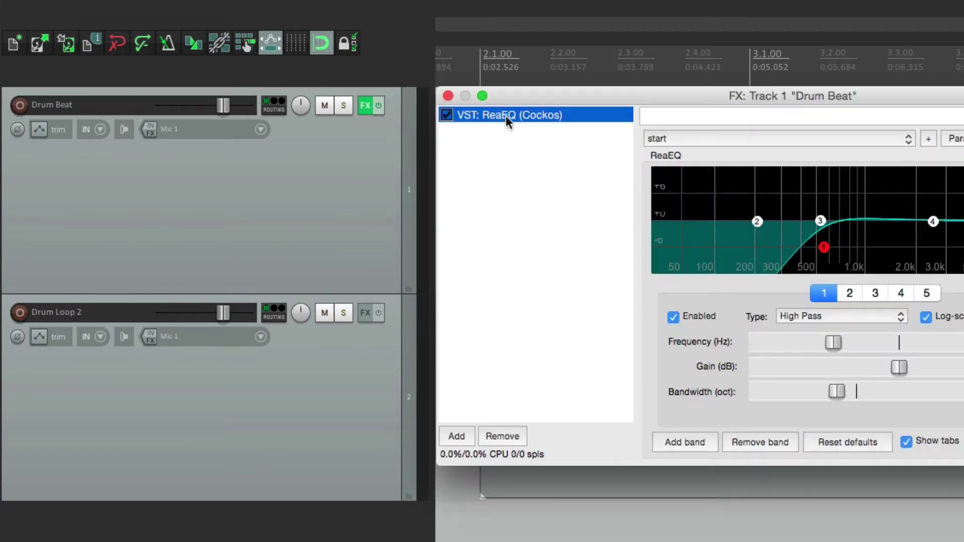
{"action": "left_click_drag", "start_coordinate": [349, 408], "coordinate": [350, 409]}
{"action": "left_click", "coordinate": [451, 6]}
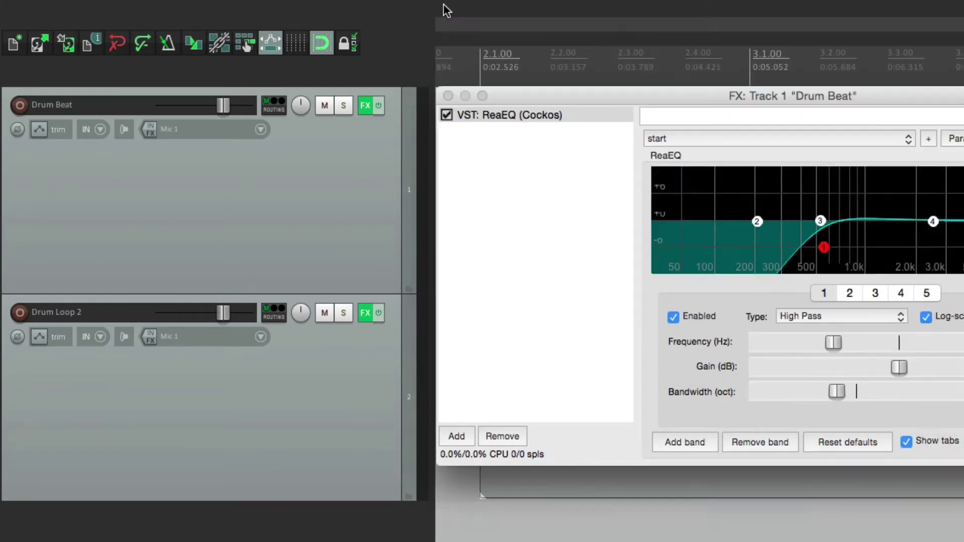
{"action": "left_click", "coordinate": [448, 96]}
{"action": "left_click", "coordinate": [365, 105]}
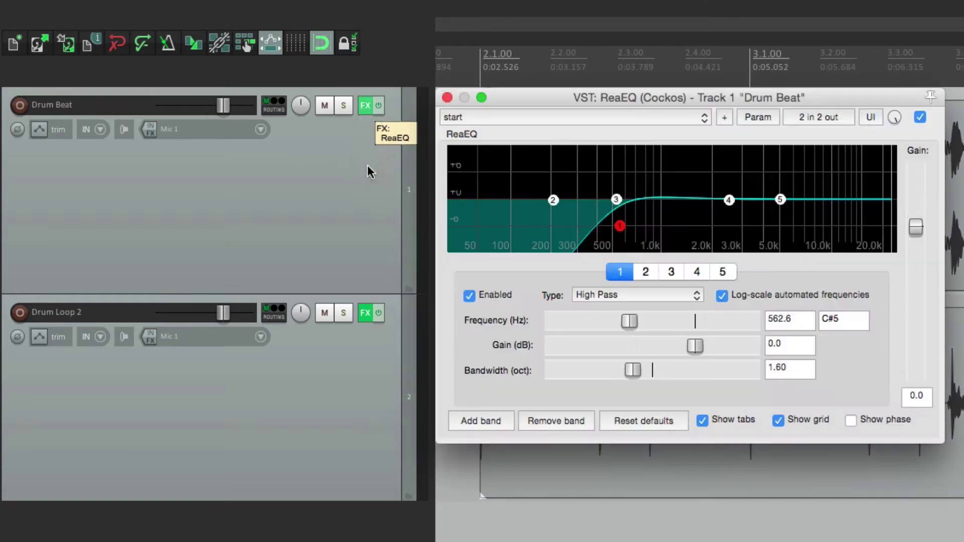
- Open Drum Loop 2's ReaEQ and place its window beside Drum Beat's
{"action": "right_click", "coordinate": [365, 313]}
{"action": "left_click", "coordinate": [381, 376]}
{"action": "left_click_drag", "start_coordinate": [525, 98], "coordinate": [665, 70]}
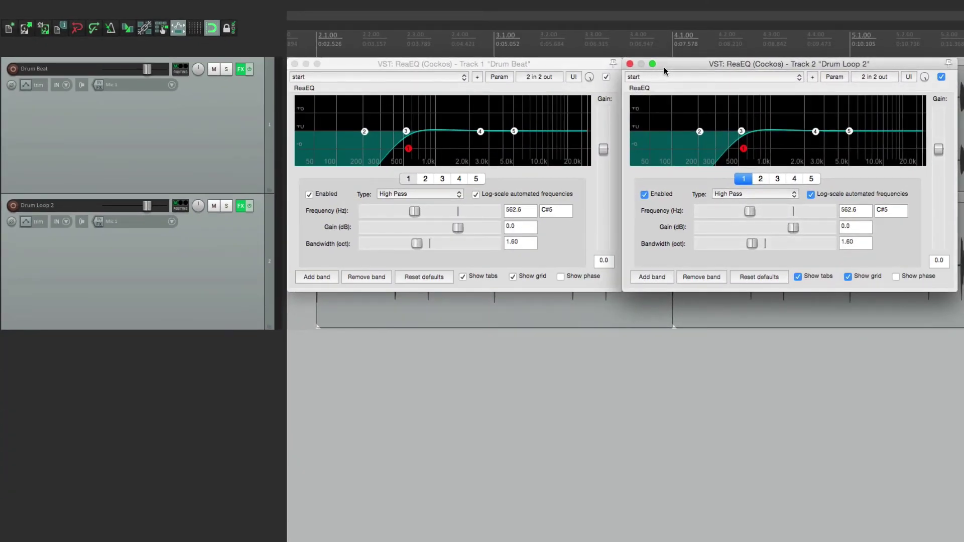
- Select the tracks in turn and test the MIDI knob until both high-passes read 726.8 Hz
{"action": "left_click", "coordinate": [237, 136]}
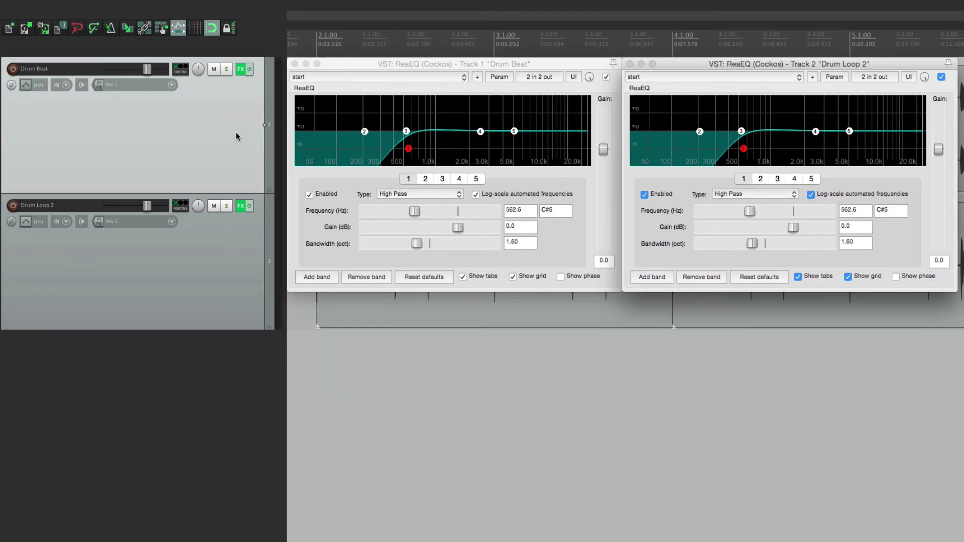
{"action": "mouse_move", "coordinate": [408, 148]}
{"action": "left_mouse_down"}
{"action": "mouse_move", "coordinate": [425, 148]}
{"action": "mouse_move", "coordinate": [395, 148]}
{"action": "left_mouse_up"}
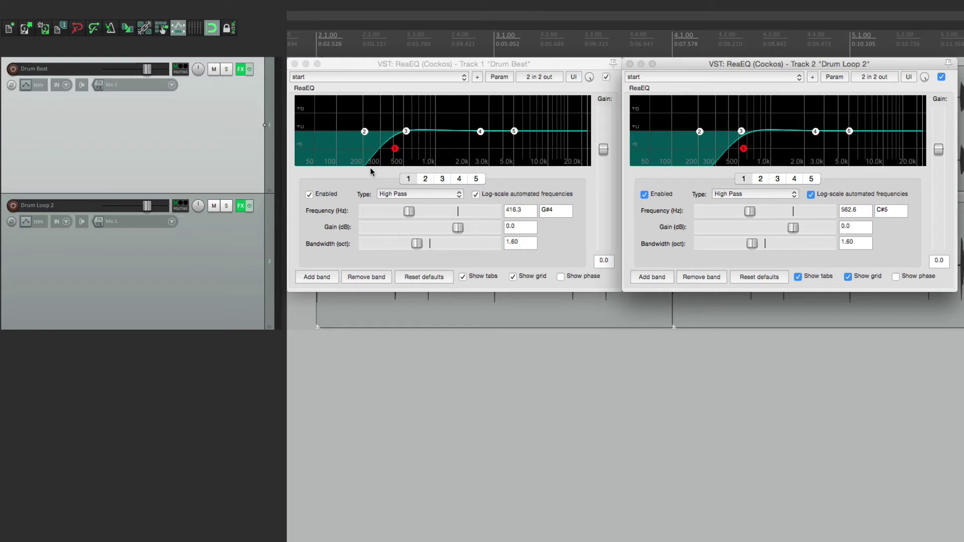
{"action": "left_click", "coordinate": [205, 292]}
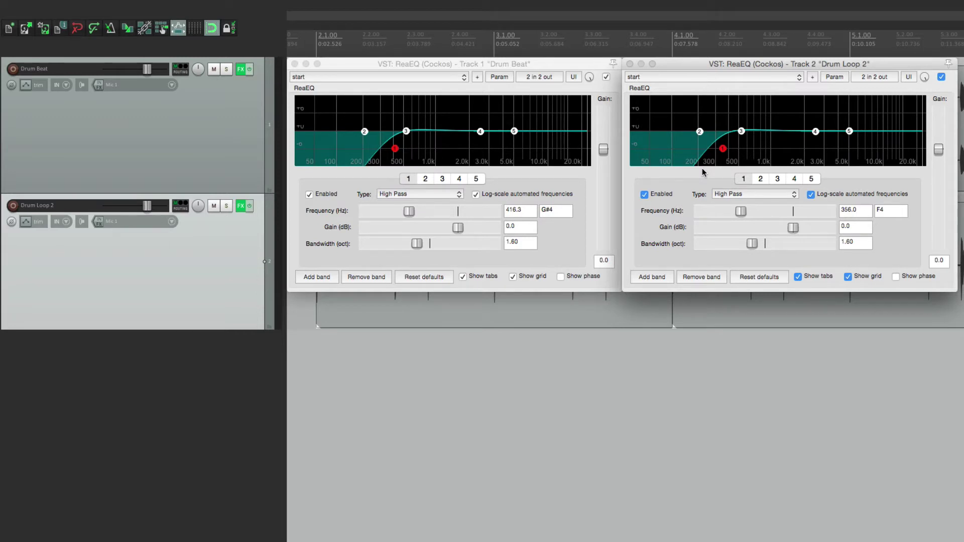
{"action": "left_click", "coordinate": [219, 143]}
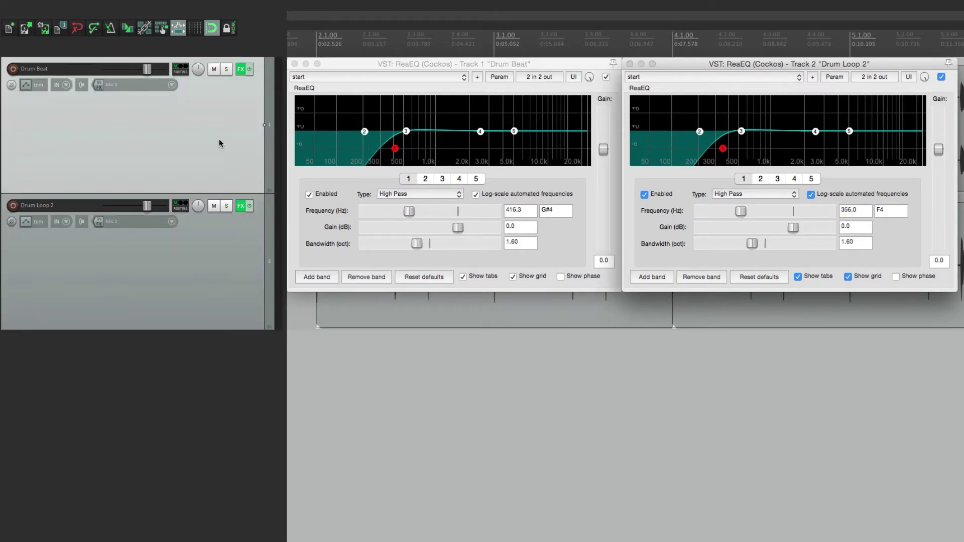
{"action": "left_click", "coordinate": [234, 236], "text": "ctrl"}
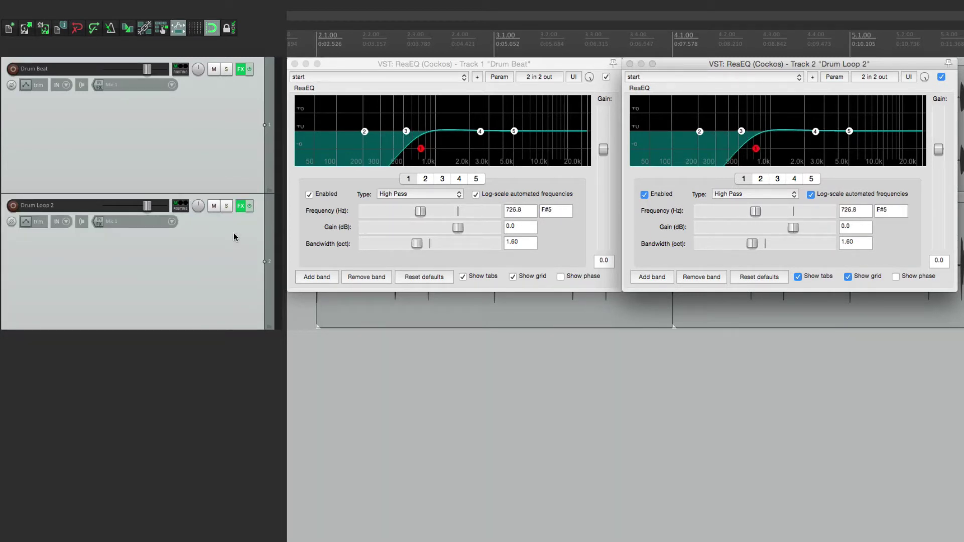
- Show Drum Beat's ReaEQ high-pass frequency in its track controls
{"action": "left_click", "coordinate": [420, 211]}
{"action": "left_click", "coordinate": [500, 78]}
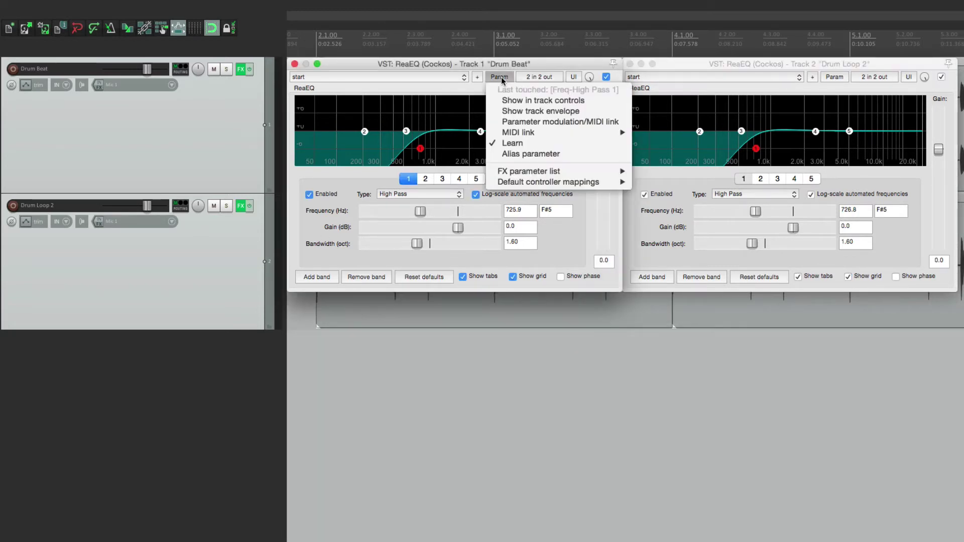
{"action": "left_click", "coordinate": [542, 101]}
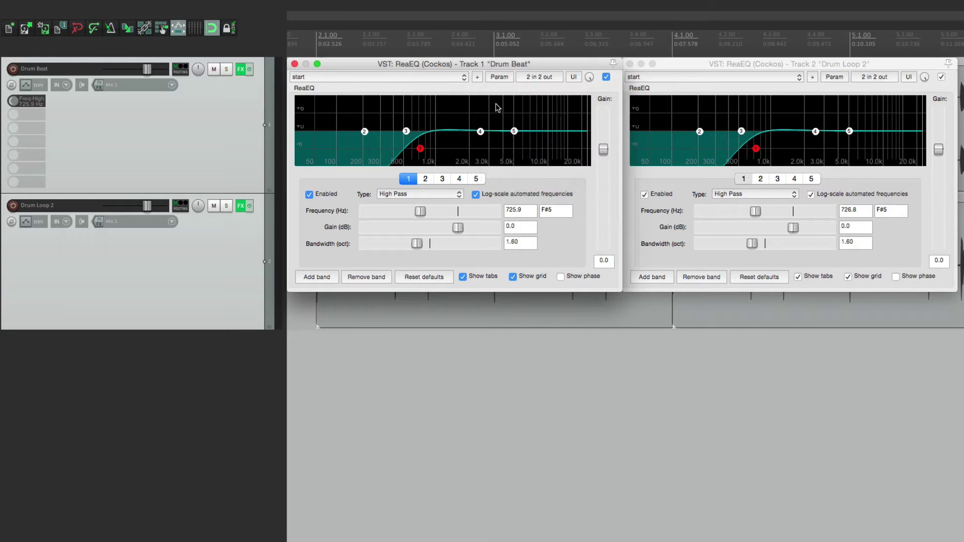
- Show Drum Loop 2's high-pass frequency in its track controls and close both EQ windows
{"action": "left_click", "coordinate": [750, 65]}
{"action": "left_click", "coordinate": [838, 78]}
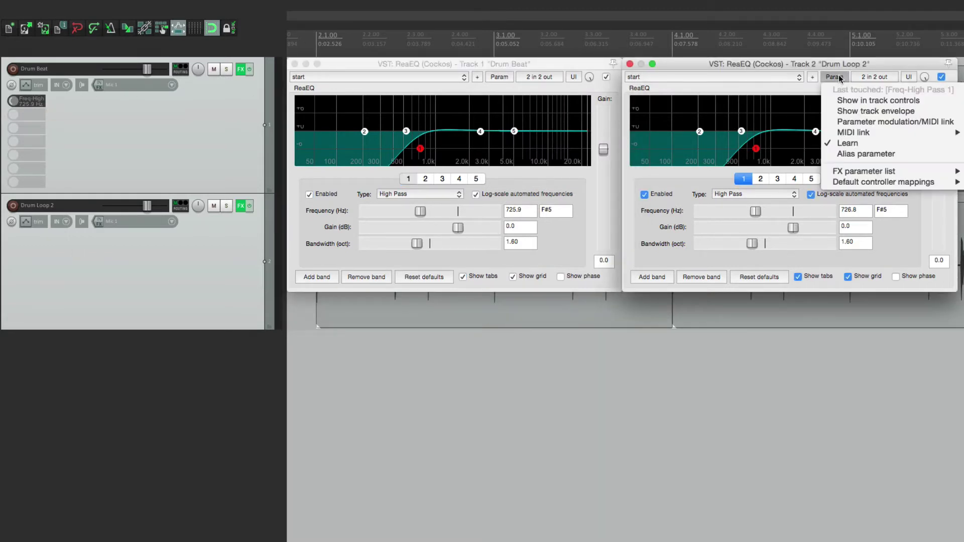
{"action": "left_click", "coordinate": [836, 103]}
{"action": "left_click", "coordinate": [629, 64]}
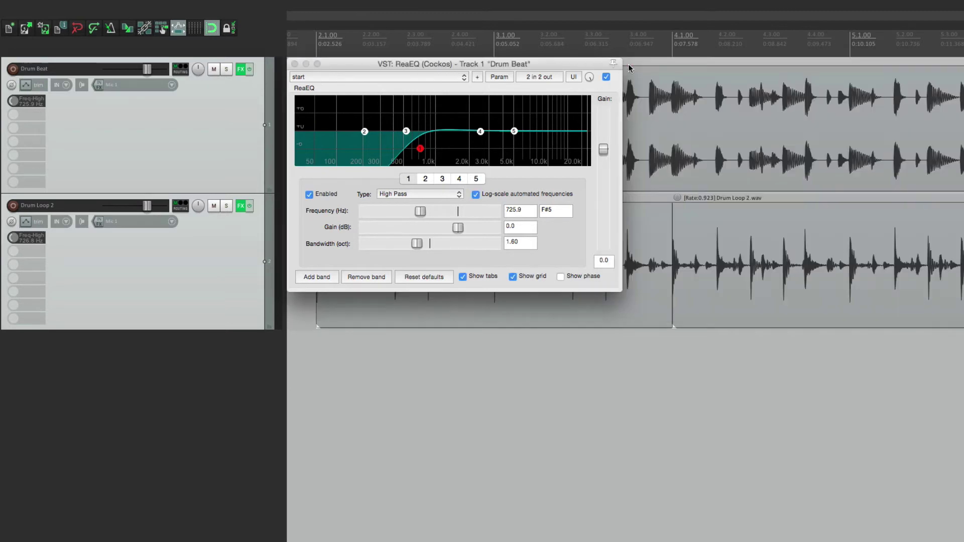
{"action": "left_click", "coordinate": [294, 64]}
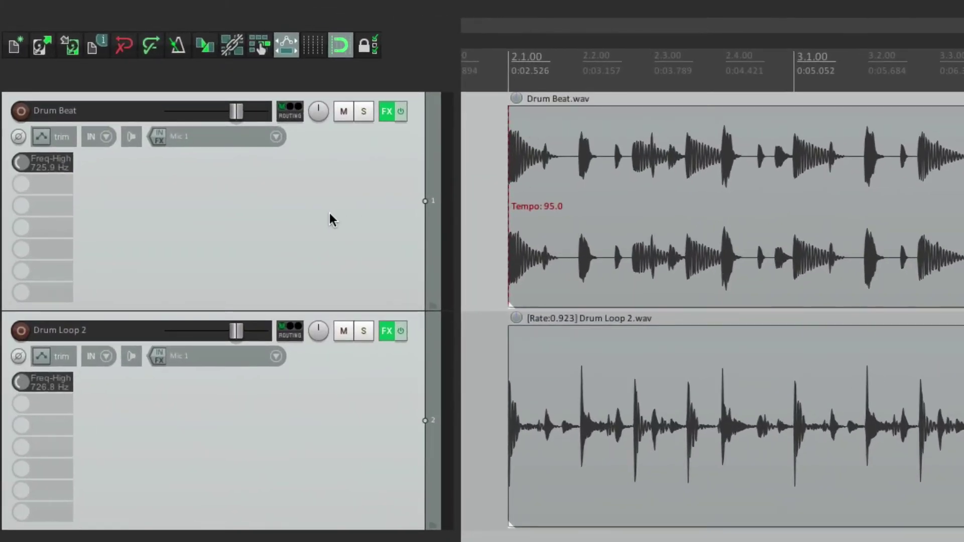
- Raise Drum Beat's Freq-High track control to 1132.5 Hz, then bypass Drum Loop 2's effects
{"action": "left_click", "coordinate": [205, 133]}
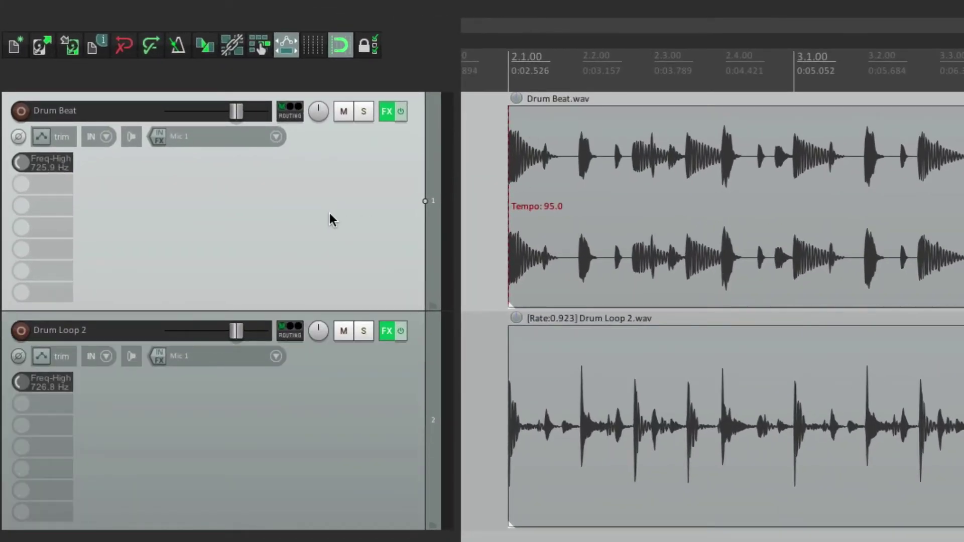
{"action": "left_click_drag", "start_coordinate": [50, 162], "coordinate": [68, 178]}
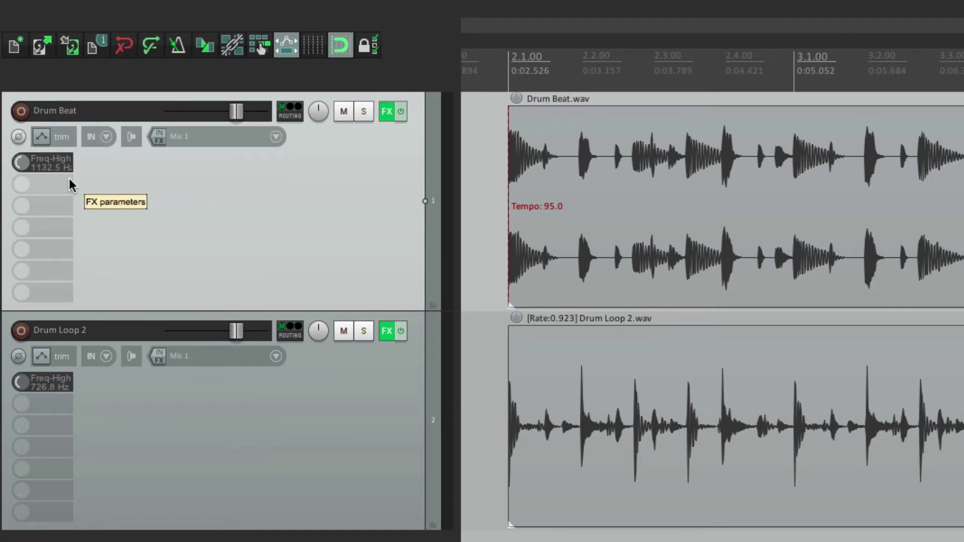
{"action": "left_click", "coordinate": [134, 435]}
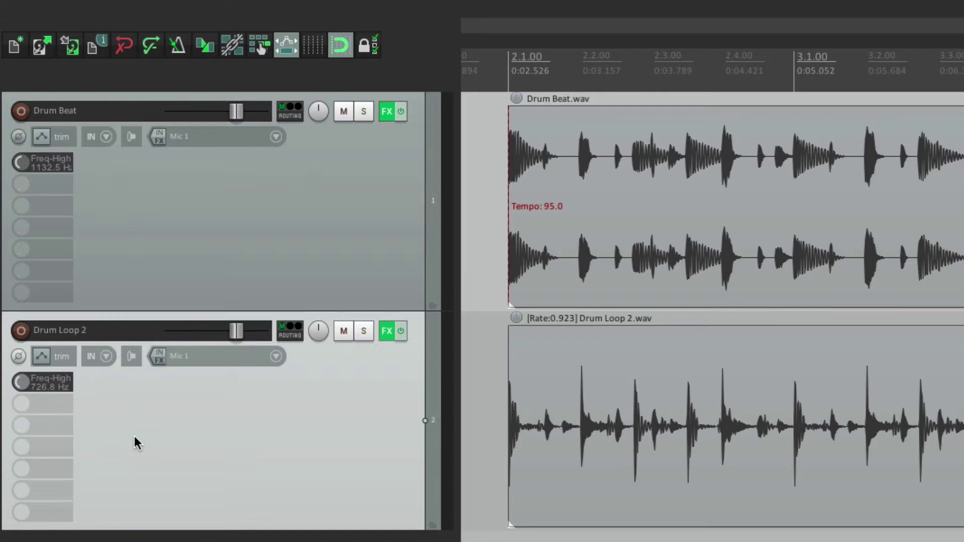
{"action": "scroll", "coordinate": [81, 402], "scroll_direction": "down", "scroll_amount": 4}
{"action": "left_click", "coordinate": [400, 325]}
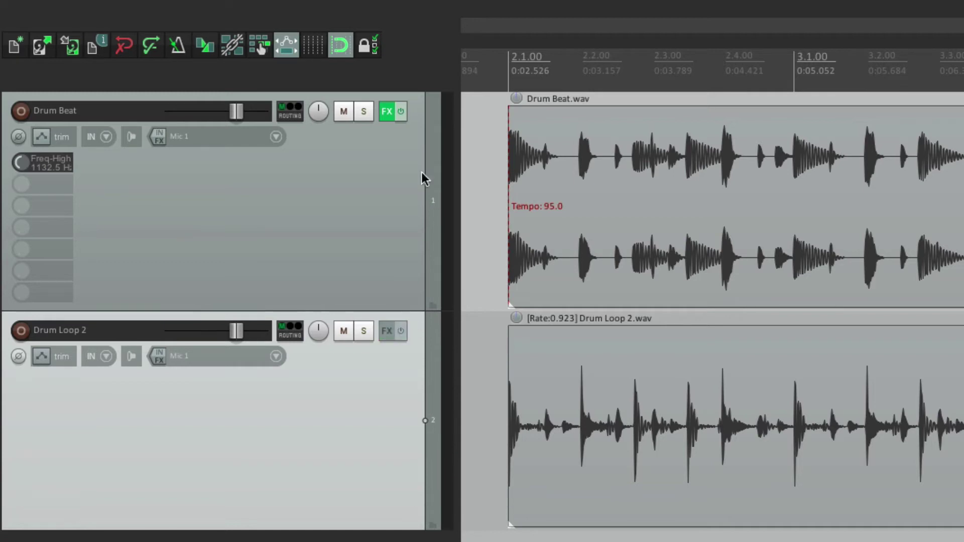
- Learn Drum Beat's band 1 frequency to CC 75, enabled only when the effect configuration is focused
{"action": "left_click", "coordinate": [387, 112]}
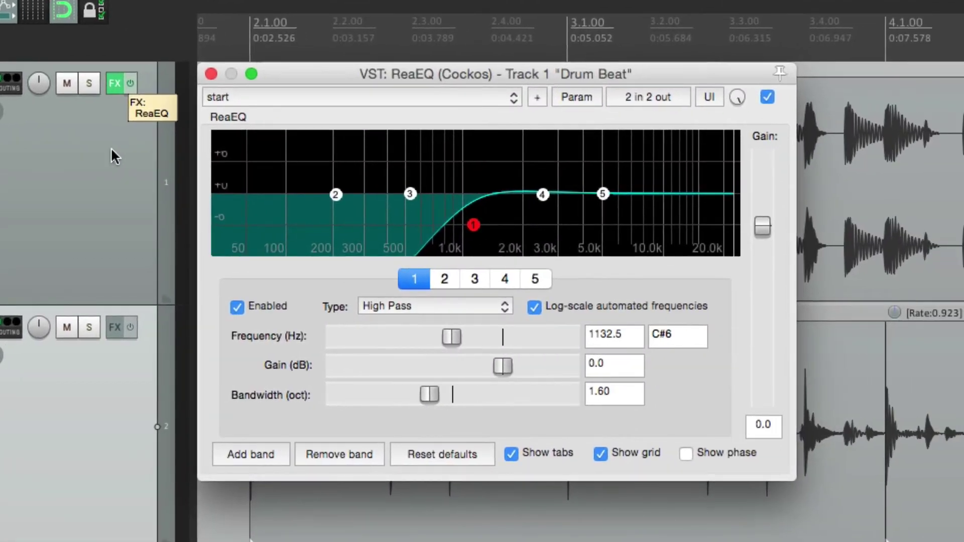
{"action": "left_click_drag", "start_coordinate": [448, 328], "coordinate": [448, 336]}
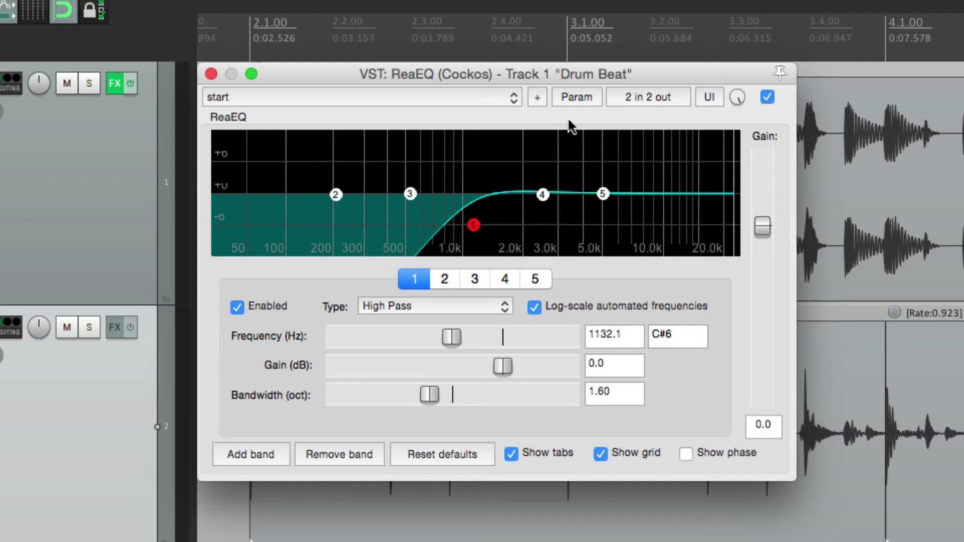
{"action": "left_click", "coordinate": [572, 92]}
{"action": "left_click", "coordinate": [568, 210]}
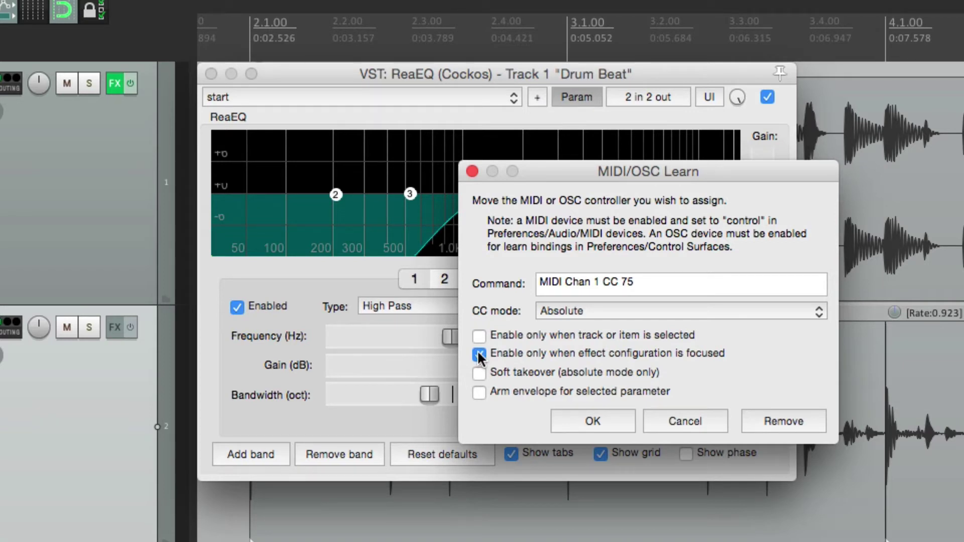
{"action": "left_click", "coordinate": [577, 418]}
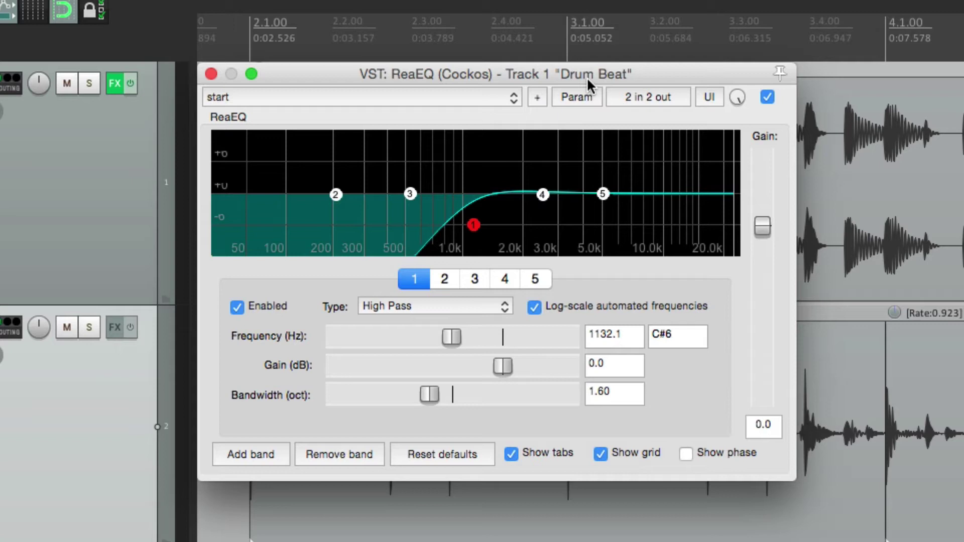
- Reopen Drum Beat's ReaEQ, bring the mapped high-pass down to 287.9 Hz, then close it
{"action": "left_click", "coordinate": [211, 74]}
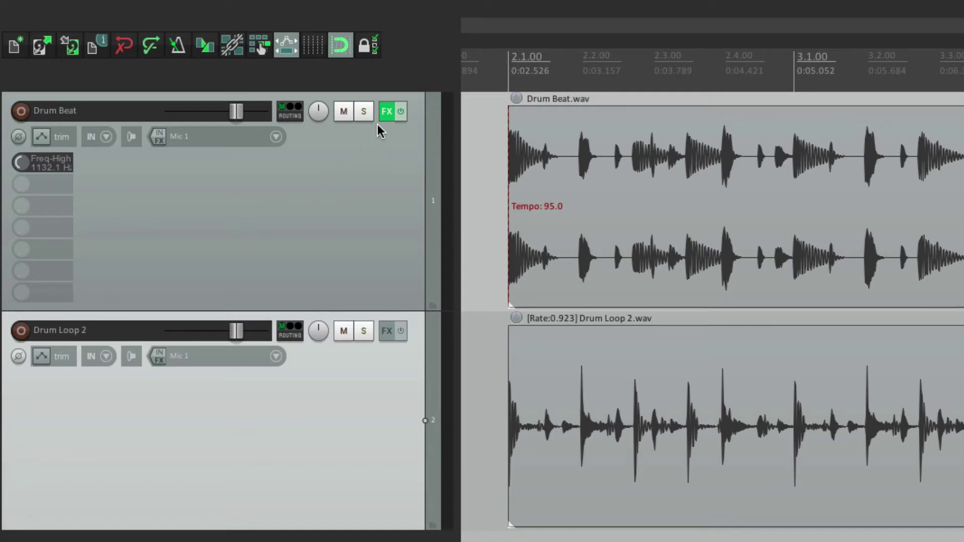
{"action": "left_click", "coordinate": [387, 112]}
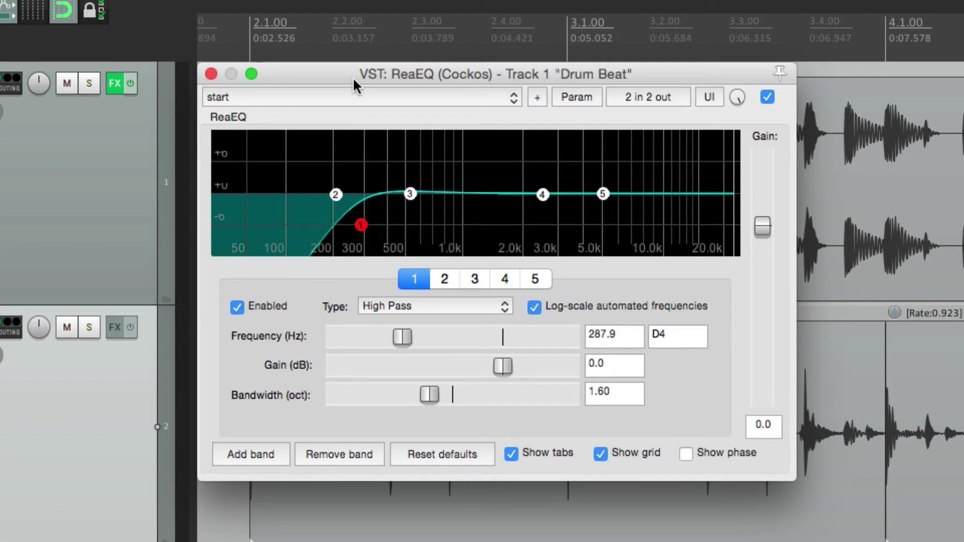
{"action": "left_click", "coordinate": [211, 74]}
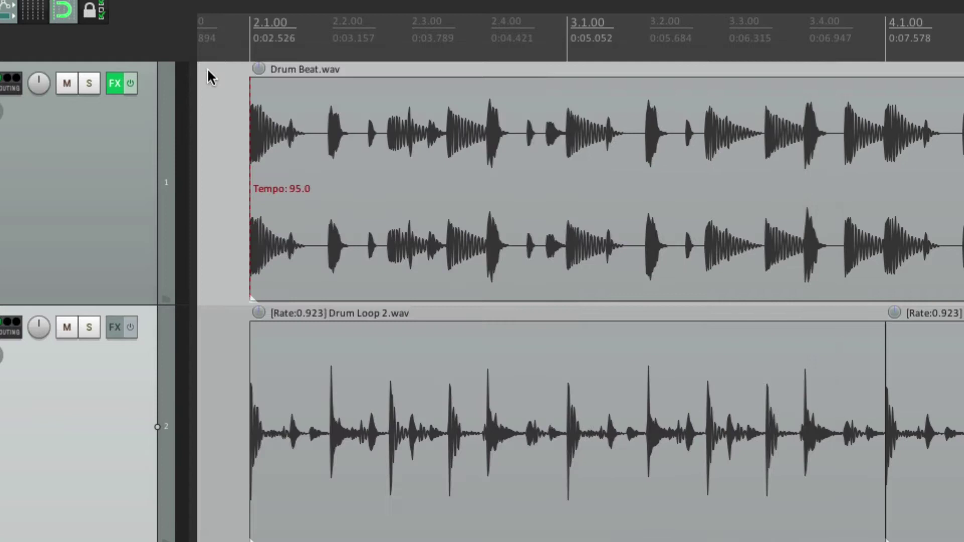
- Drag ReaEQ from Drum Beat's FX chain onto Drum Loop 2, then open both tracks' EQ windows
{"action": "left_click", "coordinate": [115, 82]}
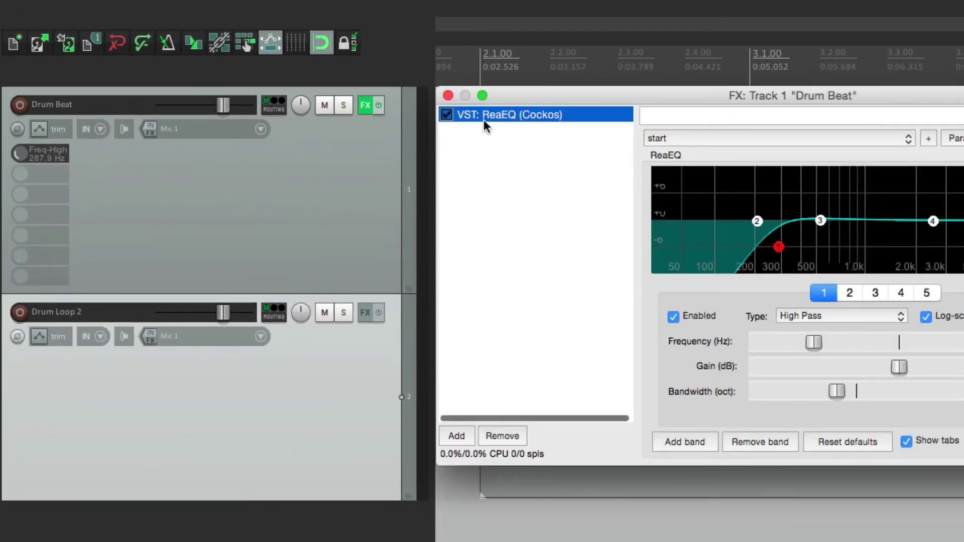
{"action": "left_click_drag", "start_coordinate": [483, 120], "coordinate": [302, 427]}
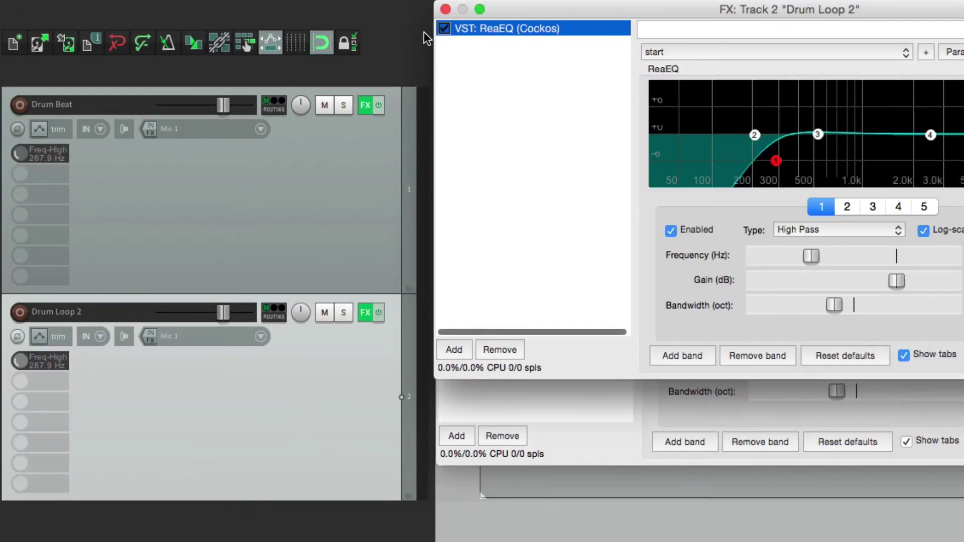
{"action": "left_click", "coordinate": [445, 9]}
{"action": "left_click", "coordinate": [447, 95]}
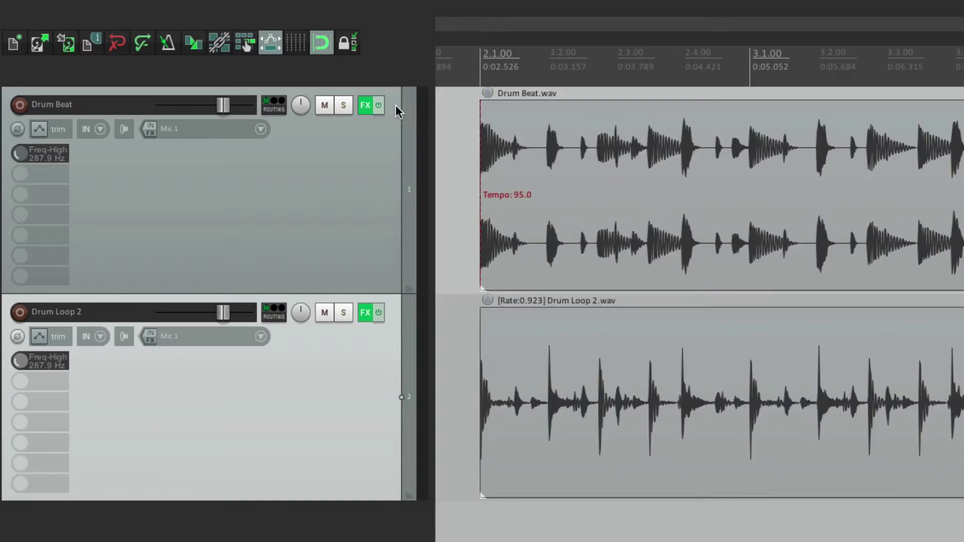
{"action": "left_click", "coordinate": [368, 106]}
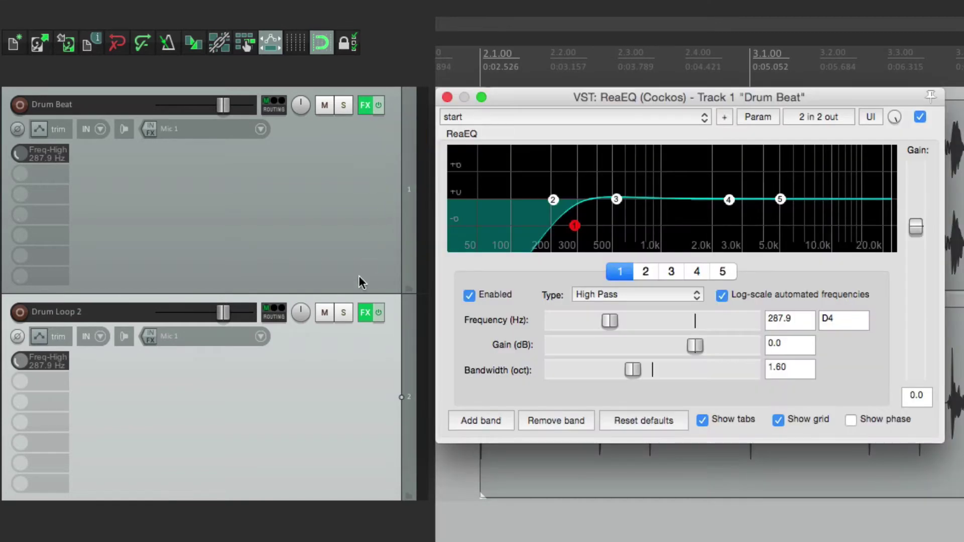
{"action": "left_click", "coordinate": [362, 312]}
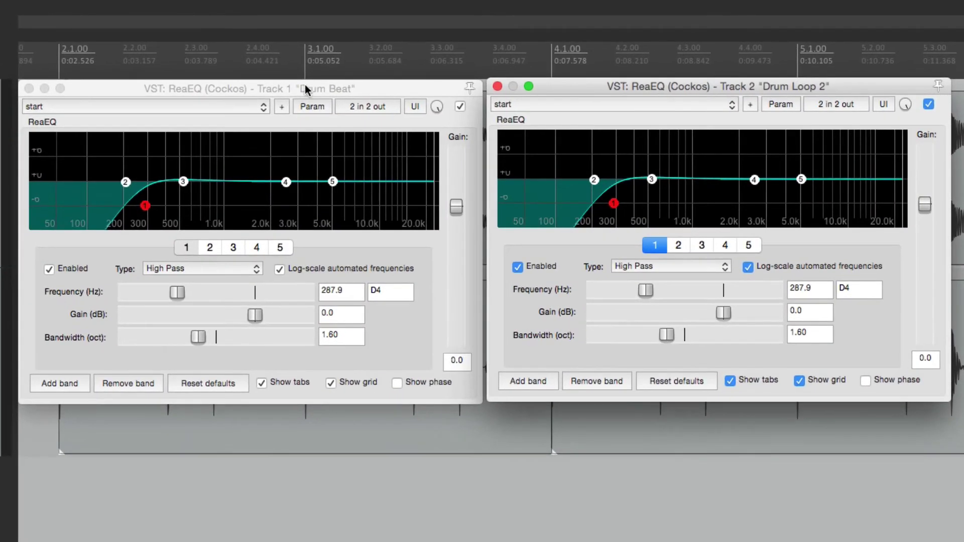
- Dial Drum Beat's high-pass to 244.6 Hz and Drum Loop 2's to 303.8 Hz, then close both EQs
{"action": "left_click", "coordinate": [484, 63]}
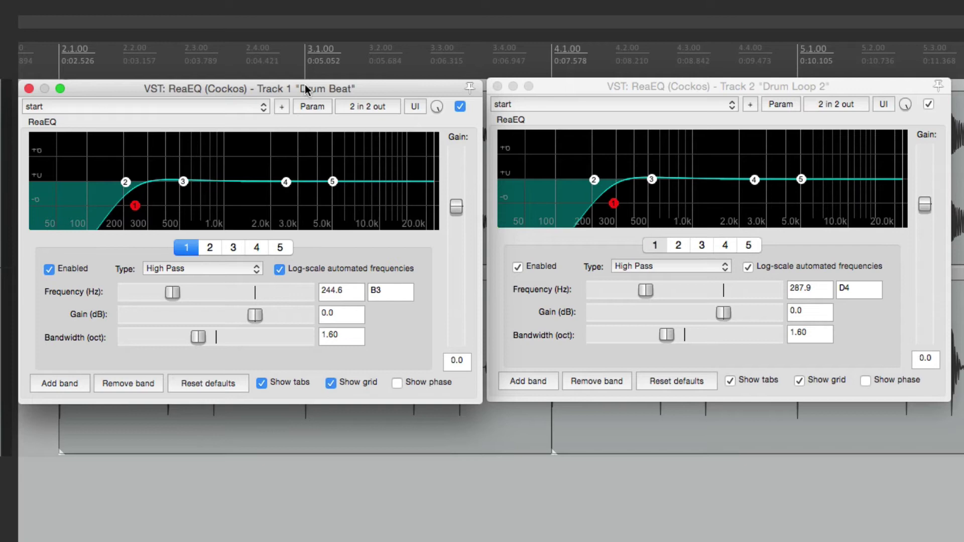
{"action": "left_click", "coordinate": [580, 88]}
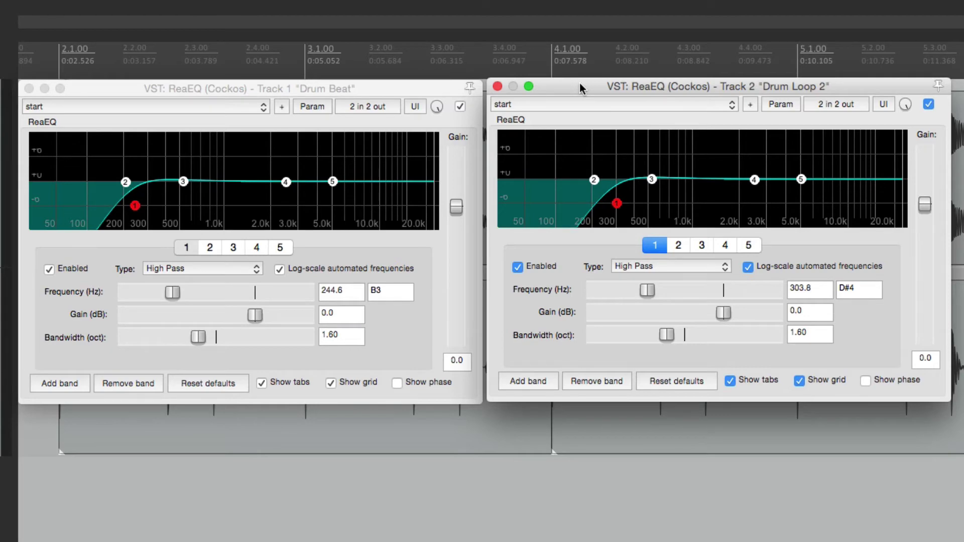
{"action": "left_click", "coordinate": [497, 87]}
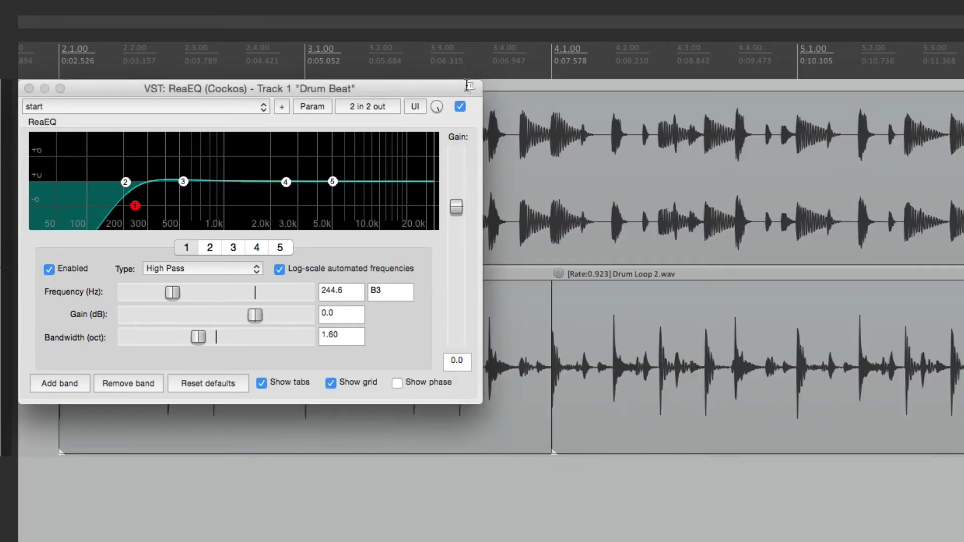
{"action": "left_click", "coordinate": [29, 89]}
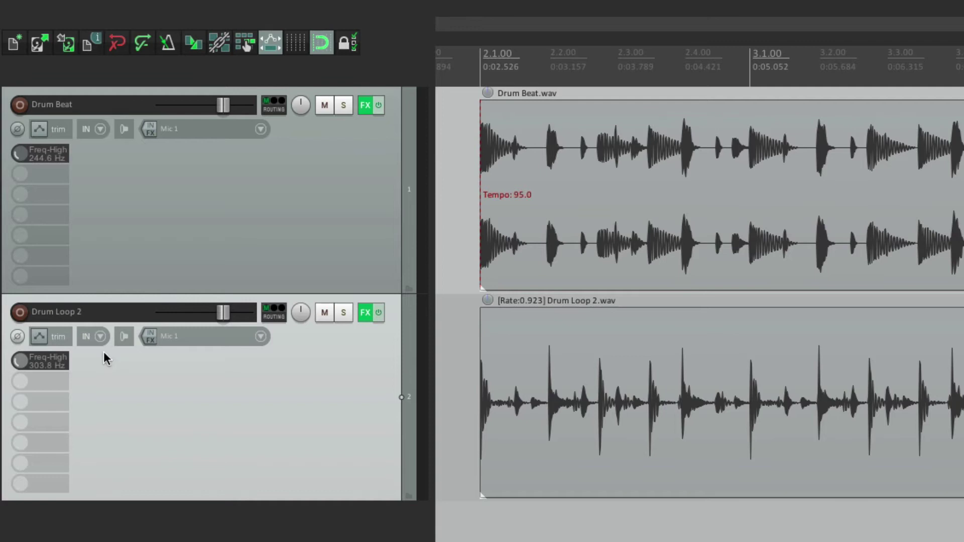
- Reopen Drum Beat's ReaEQ and tick soft takeover in the frequency's CC 75 MIDI learn settings
{"action": "left_click", "coordinate": [366, 106]}
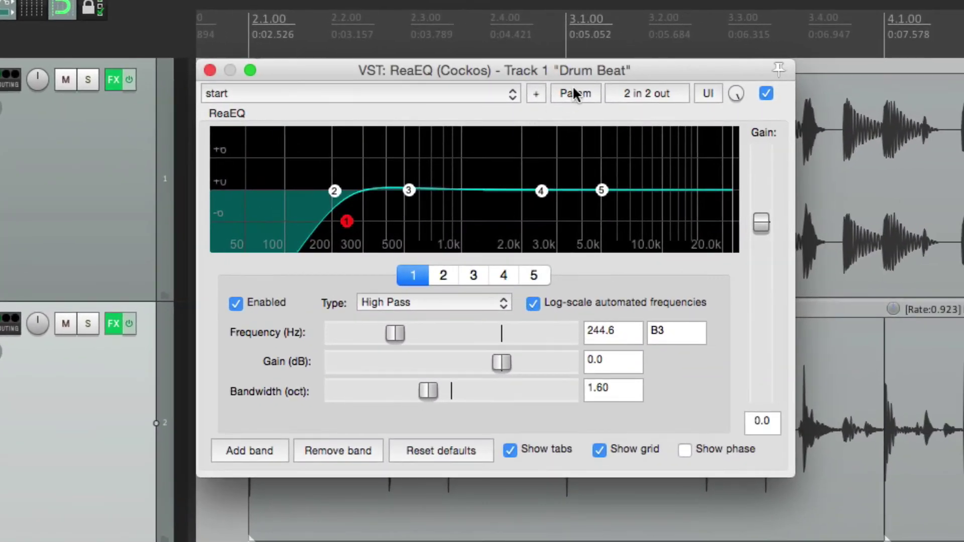
{"action": "left_click", "coordinate": [582, 92]}
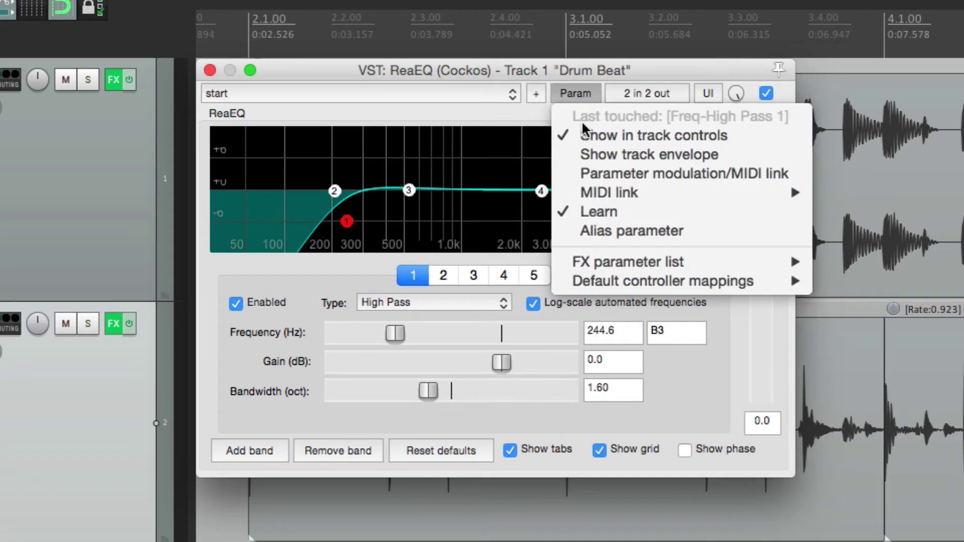
{"action": "left_click", "coordinate": [573, 206]}
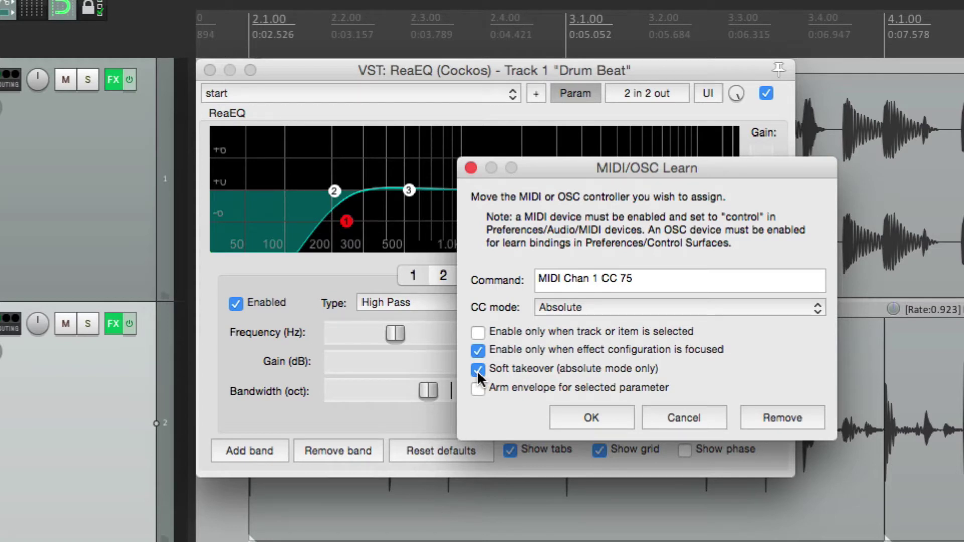
- Confirm soft takeover, then raise Drum Beat's high-pass to 725.9 Hz and bring up its parameter options
{"action": "left_click", "coordinate": [589, 409]}
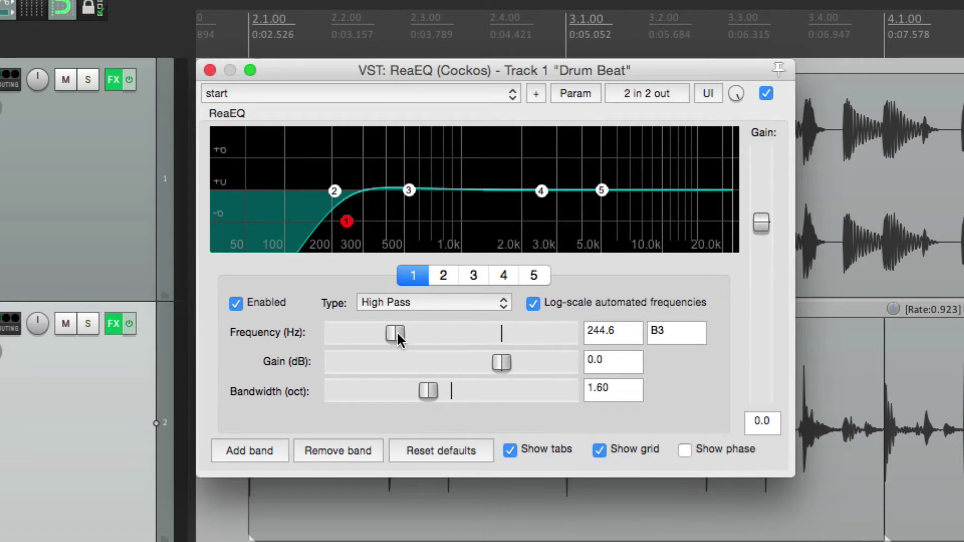
{"action": "left_click_drag", "start_coordinate": [398, 333], "coordinate": [466, 332]}
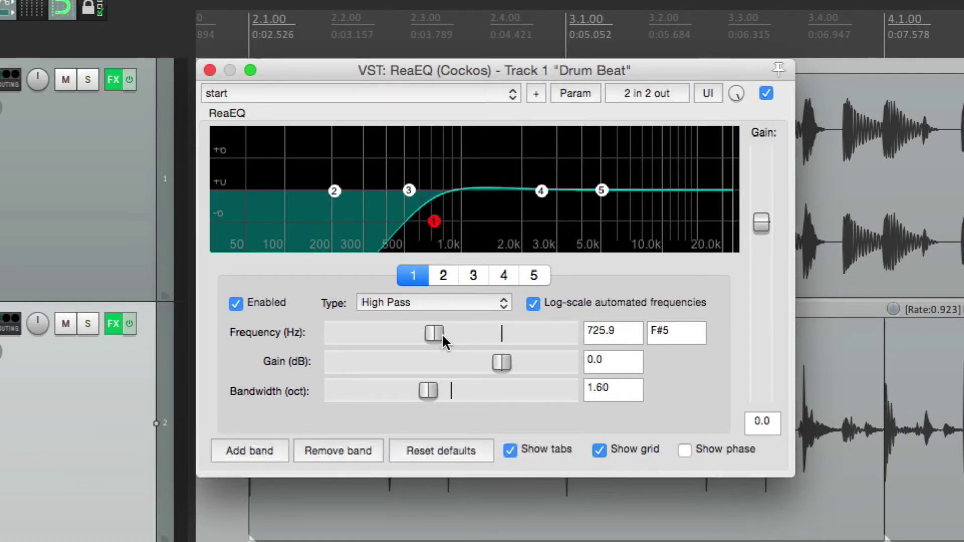
{"action": "left_click", "coordinate": [573, 95]}
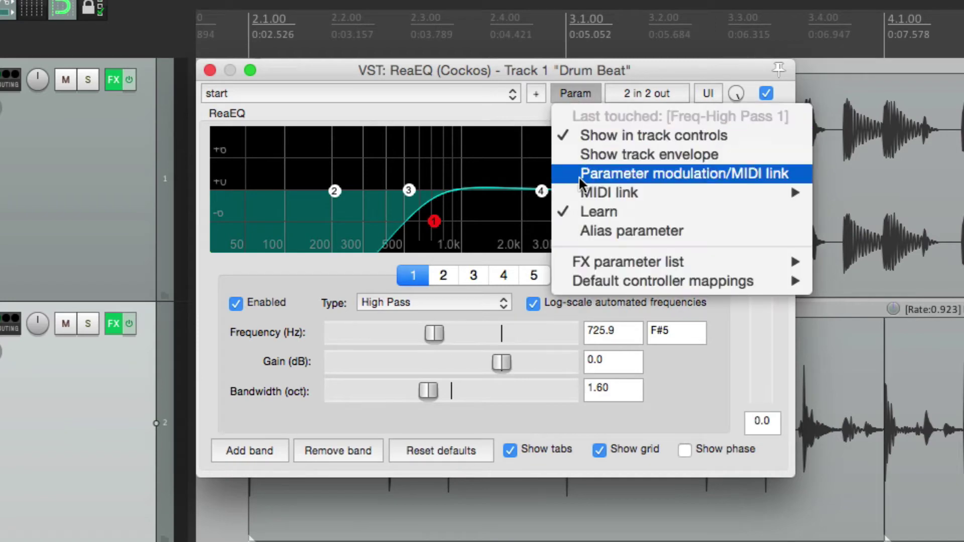
- Sweep the Drum Beat high-pass to 534.4 Hz, then reopen the CC 75 learn settings to untick soft takeover
{"action": "left_click", "coordinate": [580, 211]}
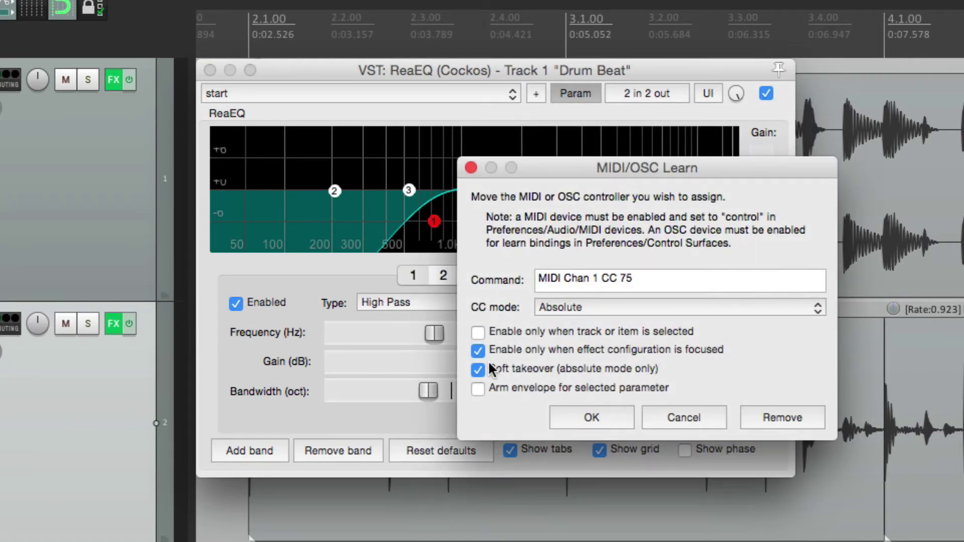
{"action": "left_click", "coordinate": [592, 419]}
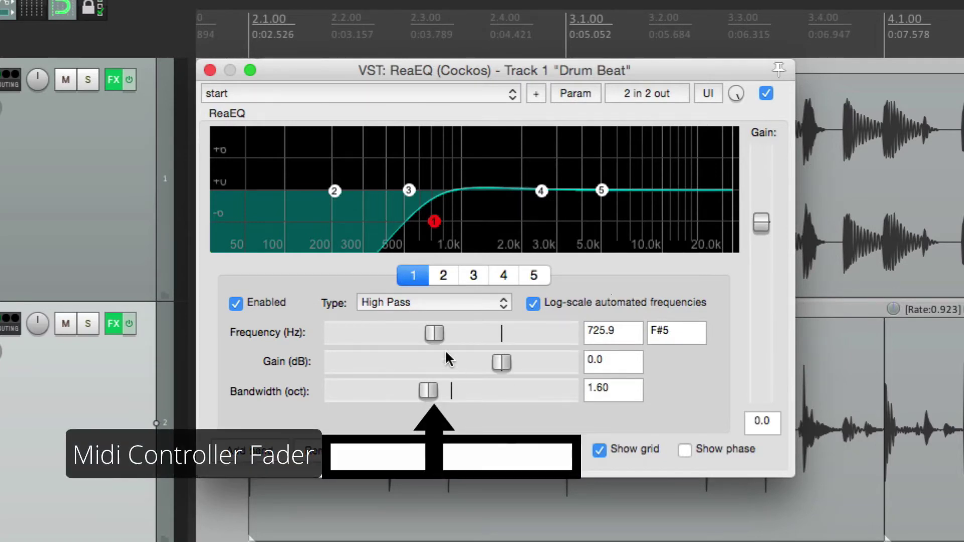
{"action": "left_click_drag", "start_coordinate": [435, 333], "coordinate": [531, 333]}
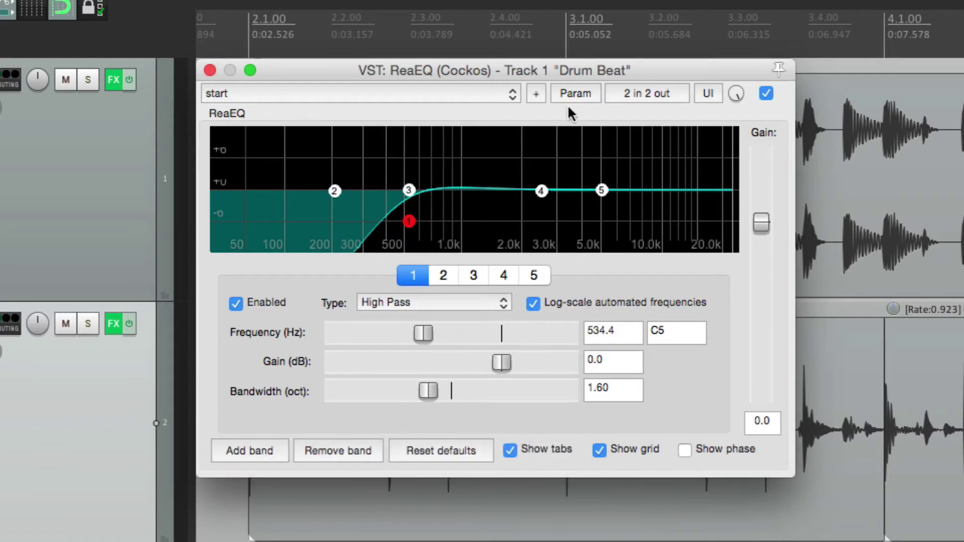
{"action": "left_click", "coordinate": [568, 88]}
{"action": "left_click", "coordinate": [568, 213]}
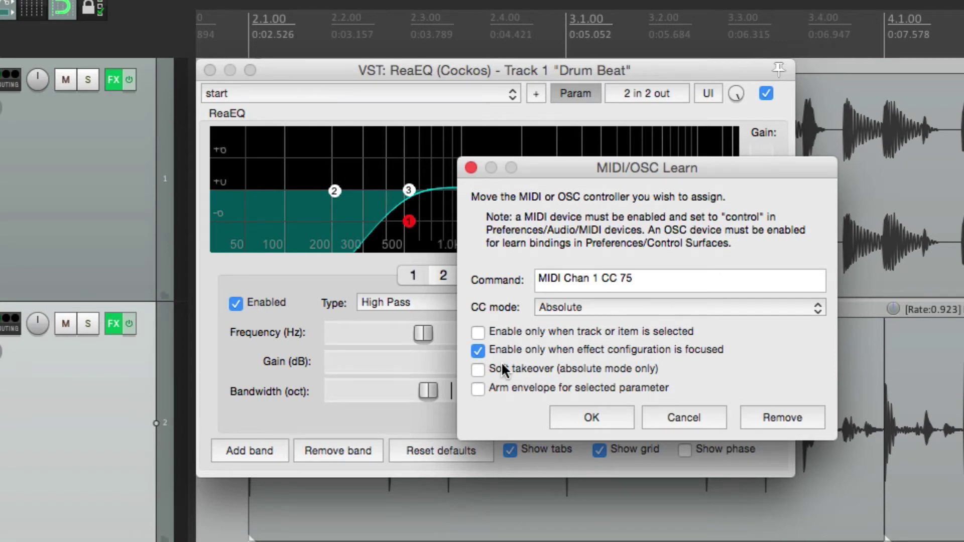
- Confirm soft takeover off, then select band 2 and touch its frequency for MIDI learn
{"action": "left_click", "coordinate": [572, 415]}
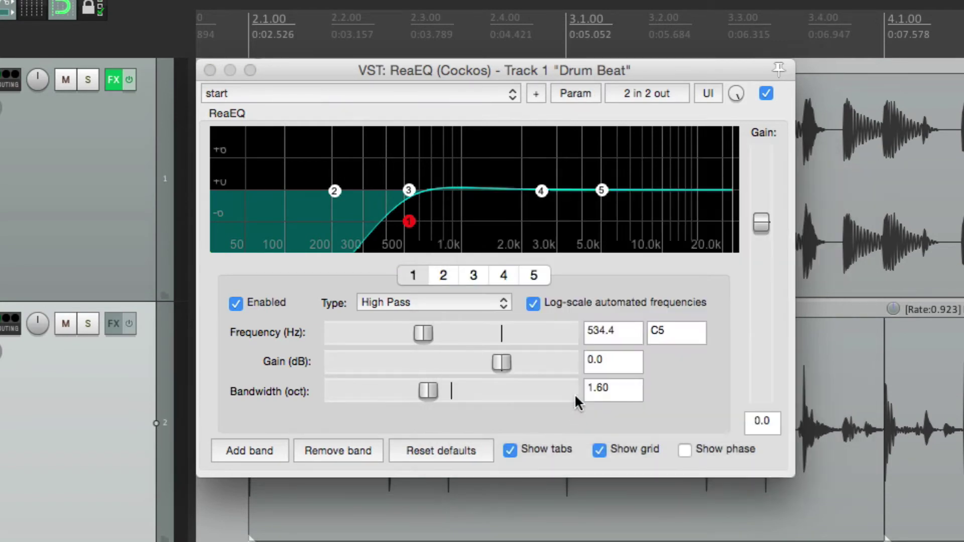
{"action": "left_click", "coordinate": [440, 276]}
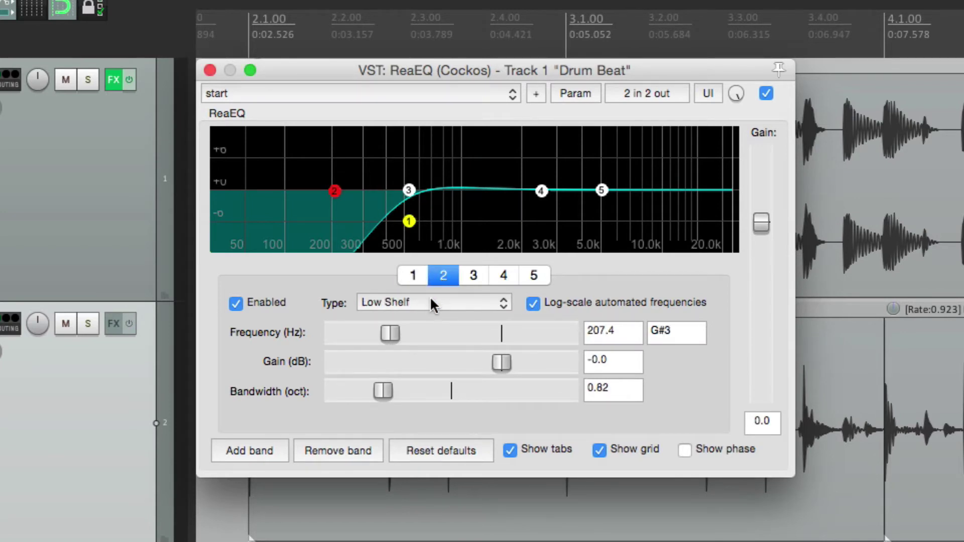
{"action": "left_click_drag", "start_coordinate": [395, 332], "coordinate": [392, 336]}
{"action": "left_click", "coordinate": [572, 98]}
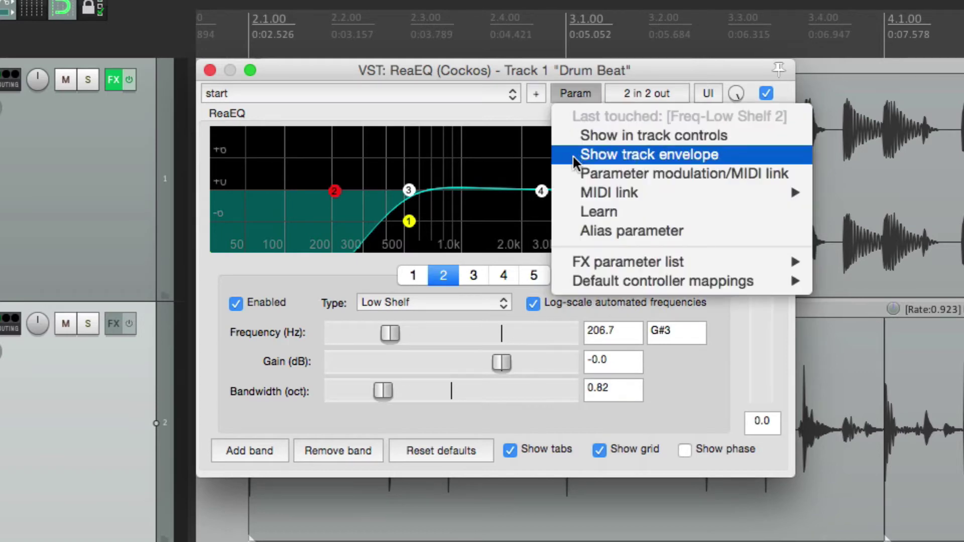
{"action": "left_click", "coordinate": [575, 205]}
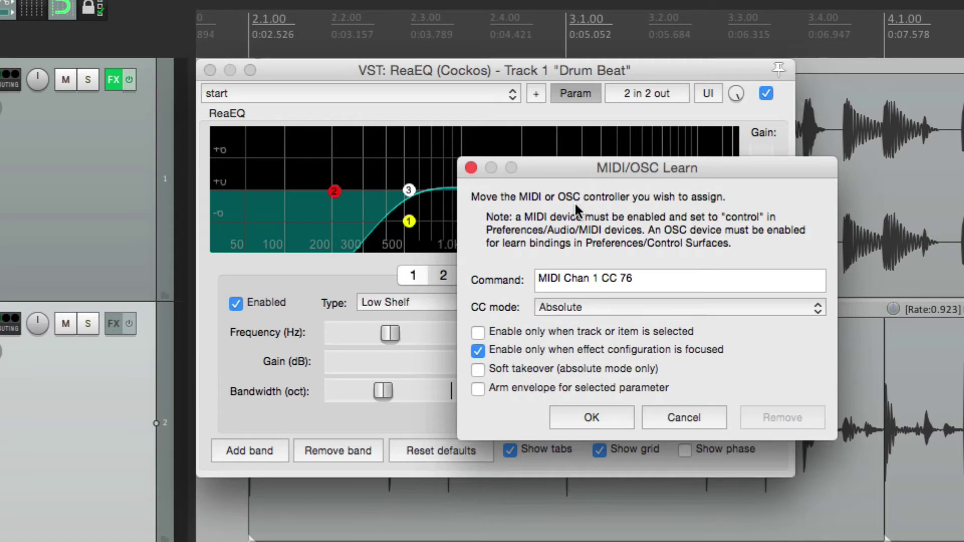
{"action": "key", "text": "Return"}
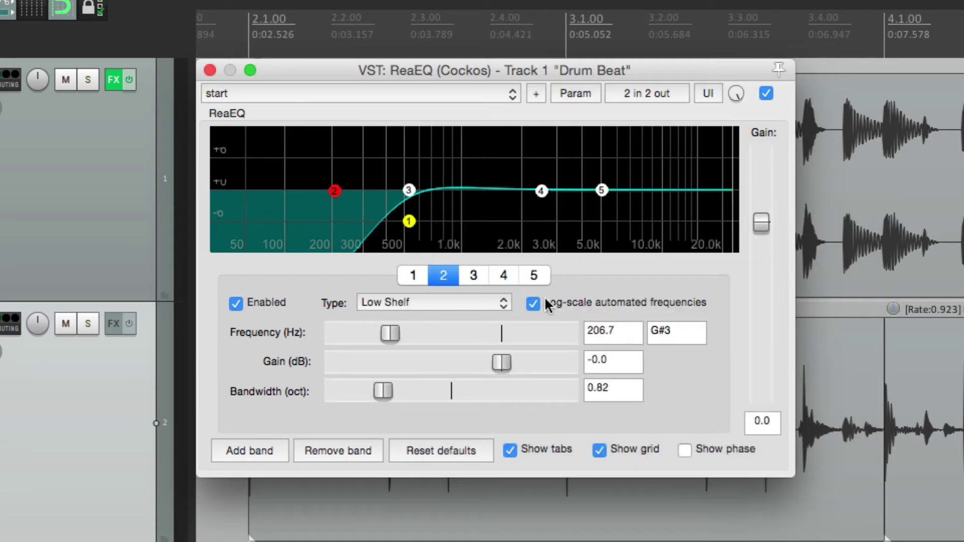
- Learn the band 2 control to MIDI channel 1 CC 92, leaving a 5.2 dB boost
{"action": "left_click", "coordinate": [575, 93]}
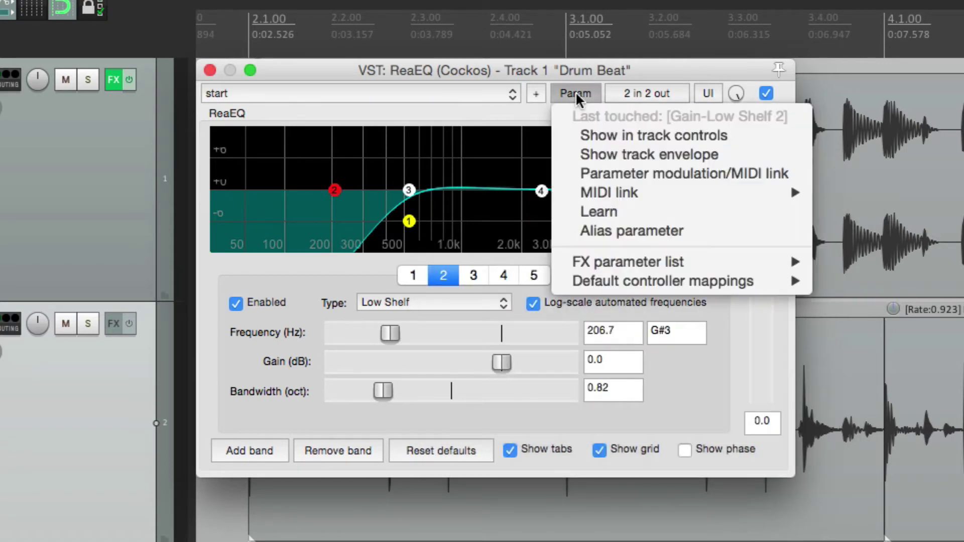
{"action": "left_click", "coordinate": [580, 206]}
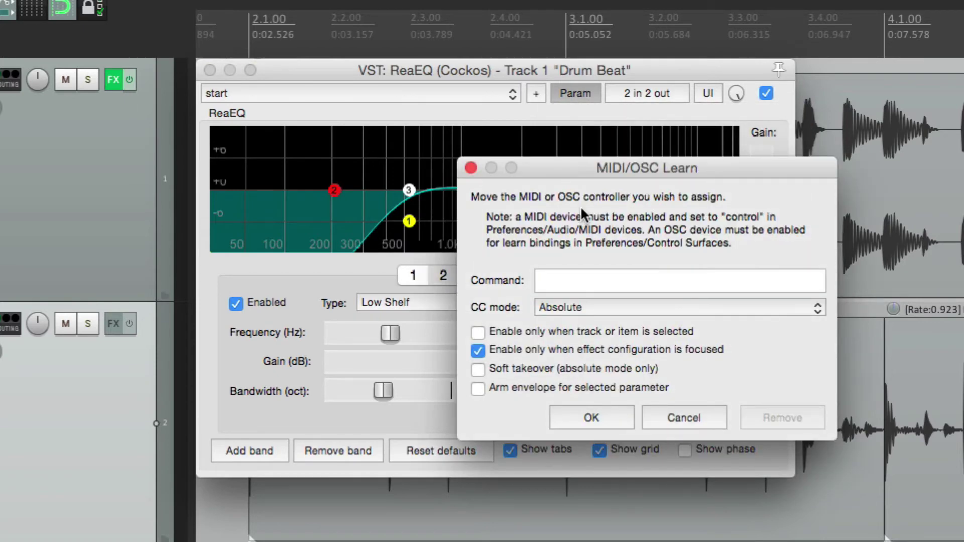
{"action": "key", "text": "Return"}
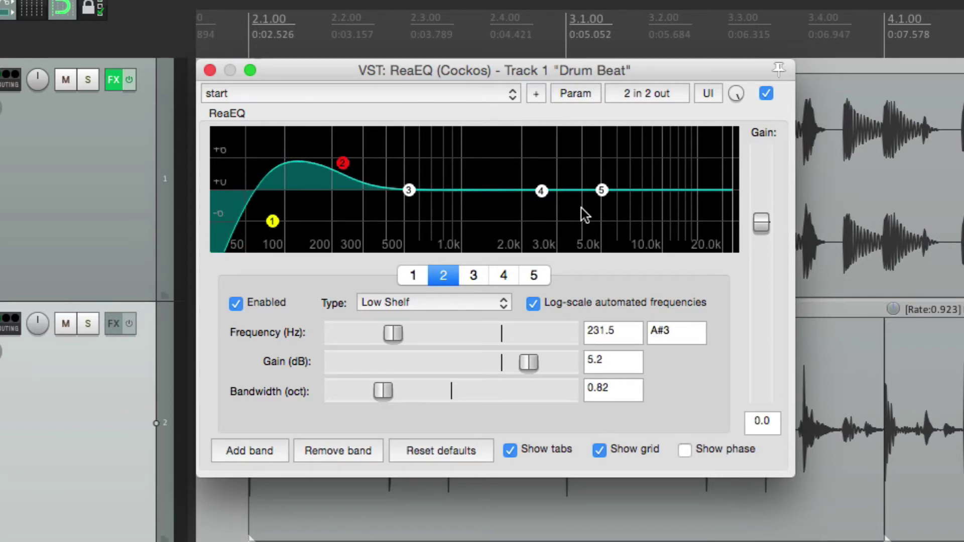
- Select band 3 and learn its two controls to channel 1 CC 10 and CC 2
{"action": "left_click", "coordinate": [472, 276]}
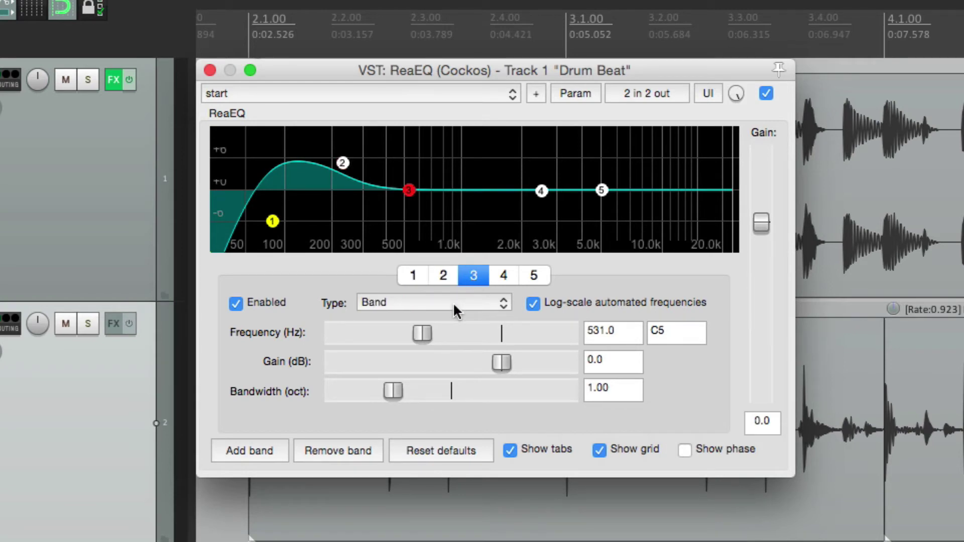
{"action": "left_click", "coordinate": [585, 96]}
{"action": "left_click", "coordinate": [579, 213]}
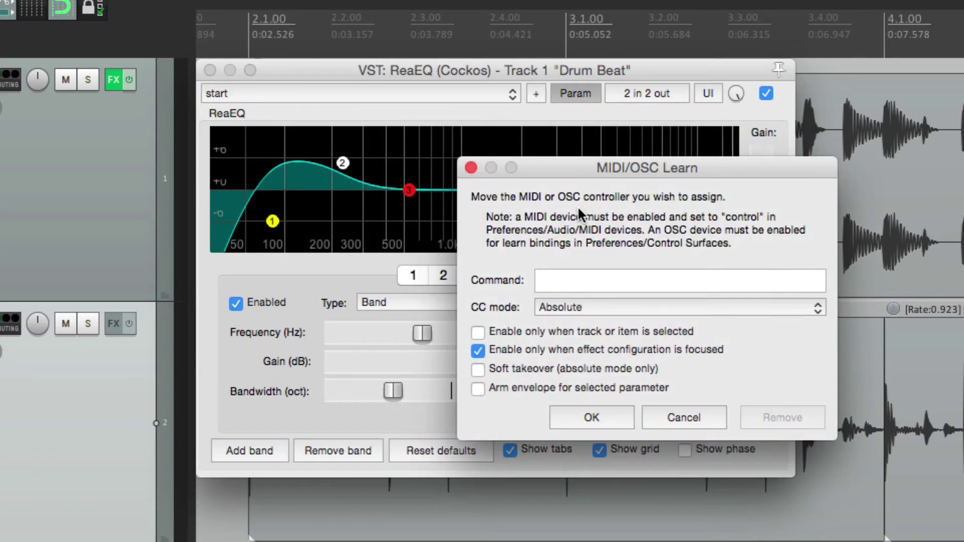
{"action": "key", "text": "Return"}
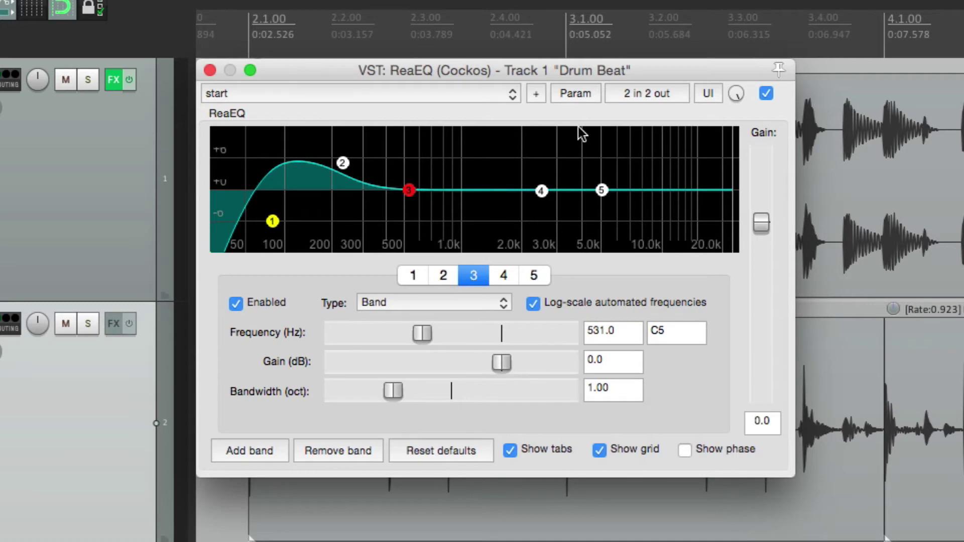
{"action": "left_click", "coordinate": [570, 98]}
{"action": "left_click", "coordinate": [570, 205]}
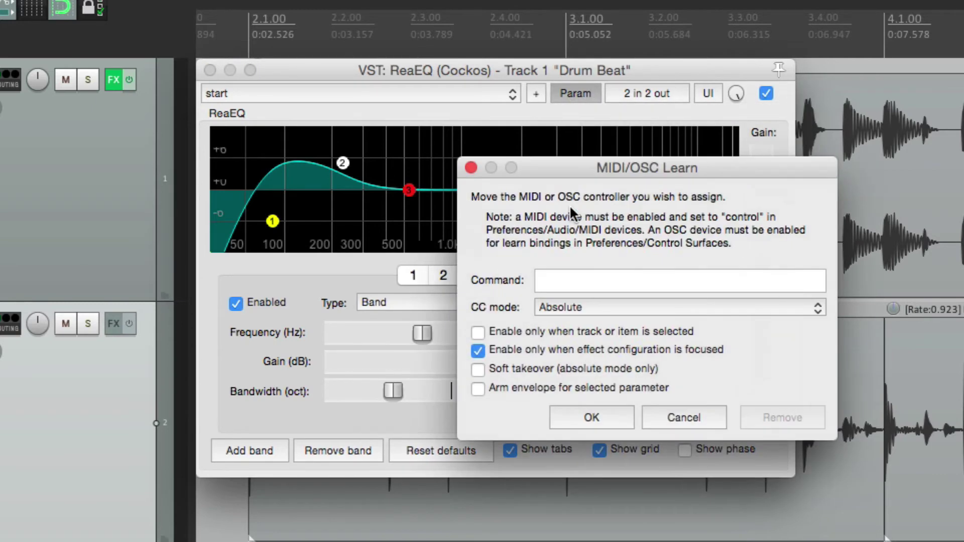
{"action": "key", "text": "Return"}
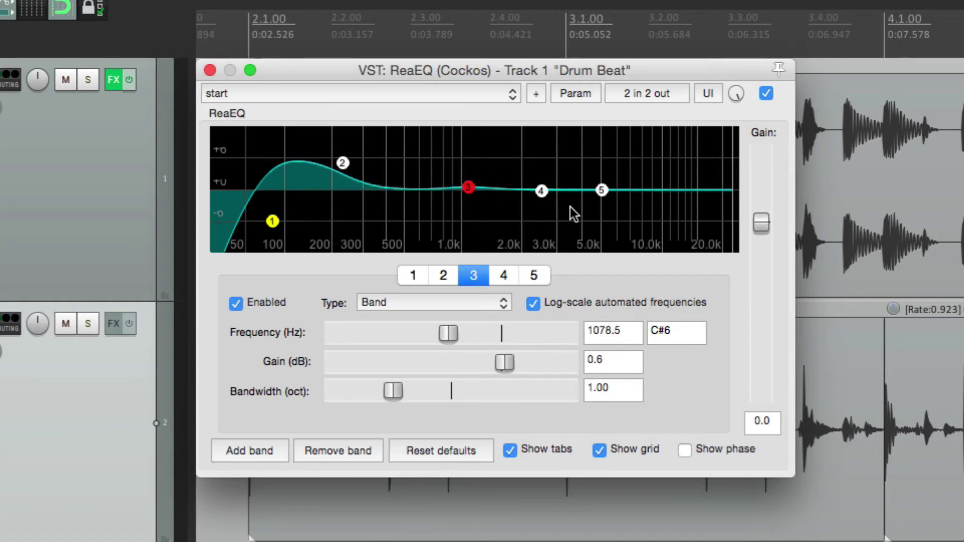
- Remove the 2536 Hz band 4 from Drum Beat's ReaEQ
{"action": "left_click", "coordinate": [505, 271]}
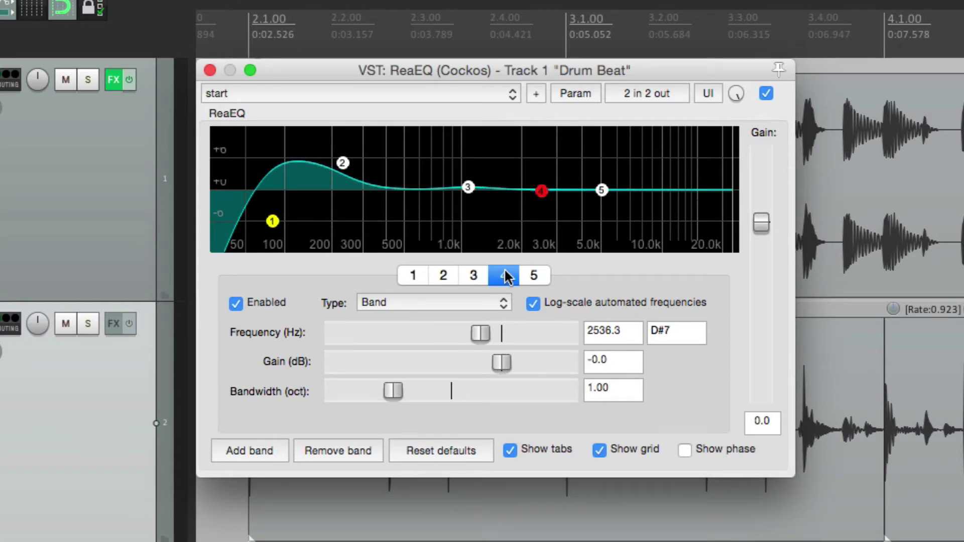
{"action": "left_click", "coordinate": [350, 455]}
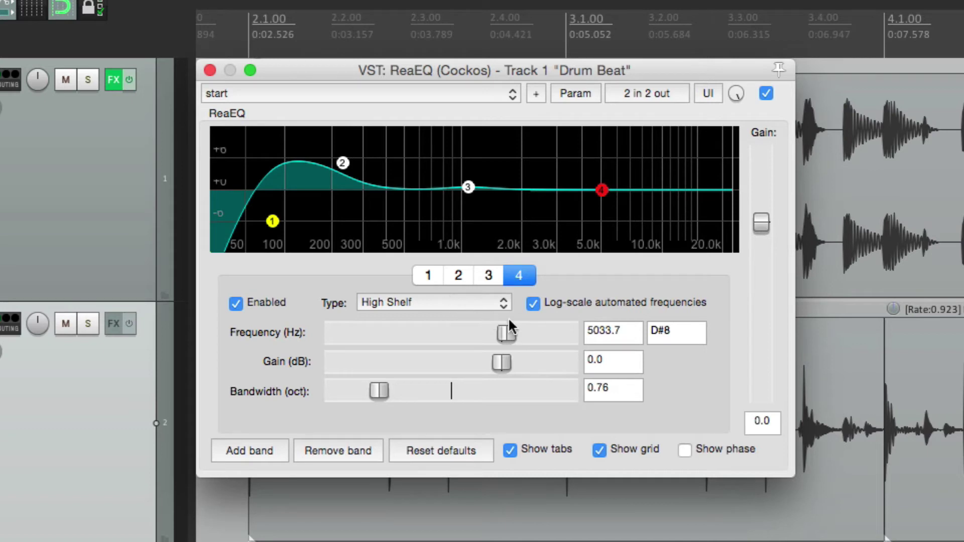
{"action": "scroll", "coordinate": [512, 329], "scroll_direction": "down", "scroll_amount": 1}
- Learn the high shelf frequency to CC 12 and its gain to CC 13
{"action": "left_click", "coordinate": [587, 91]}
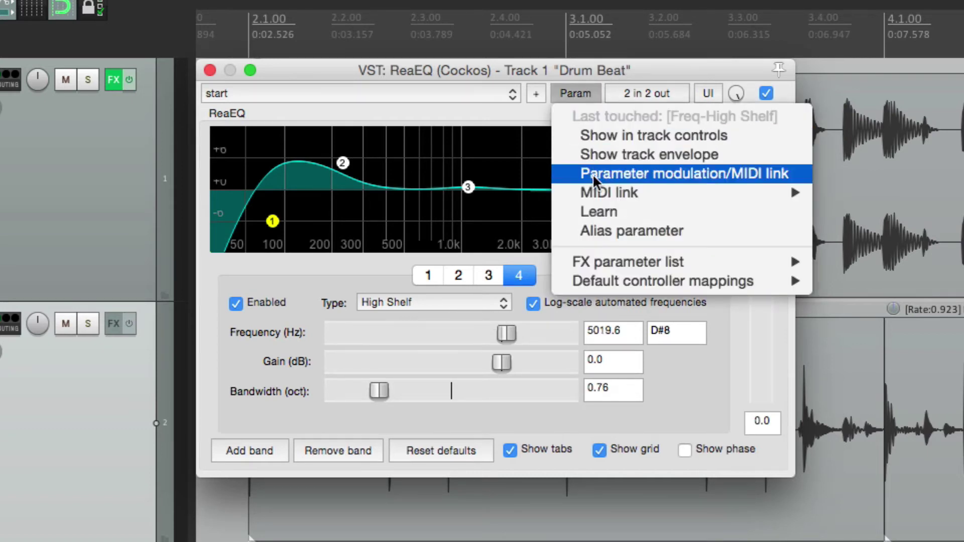
{"action": "left_click", "coordinate": [587, 216]}
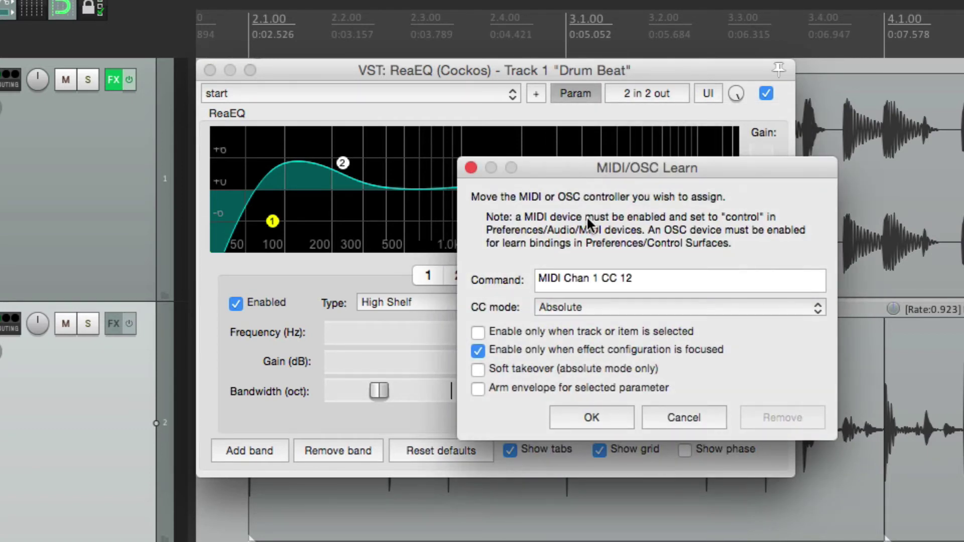
{"action": "key", "text": "Return"}
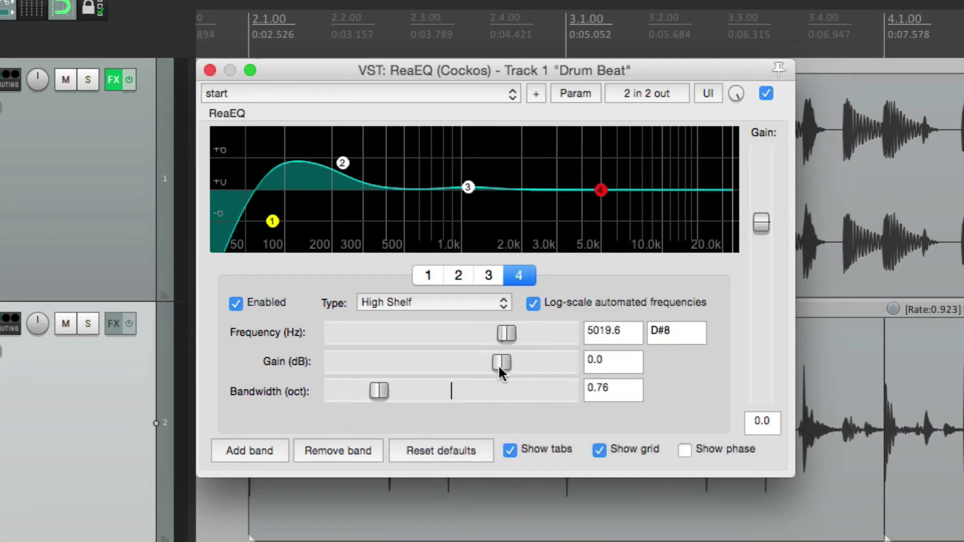
{"action": "left_click", "coordinate": [590, 92]}
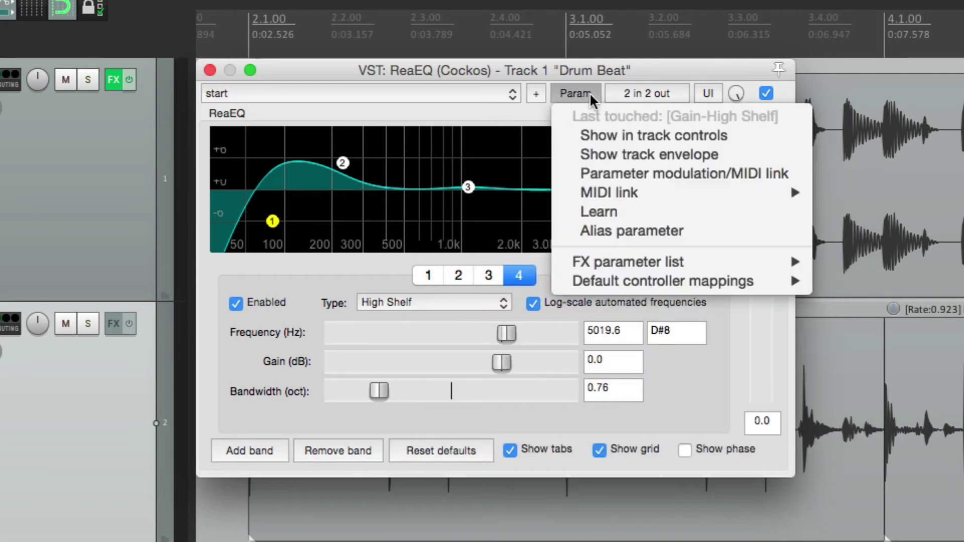
{"action": "left_click", "coordinate": [595, 207]}
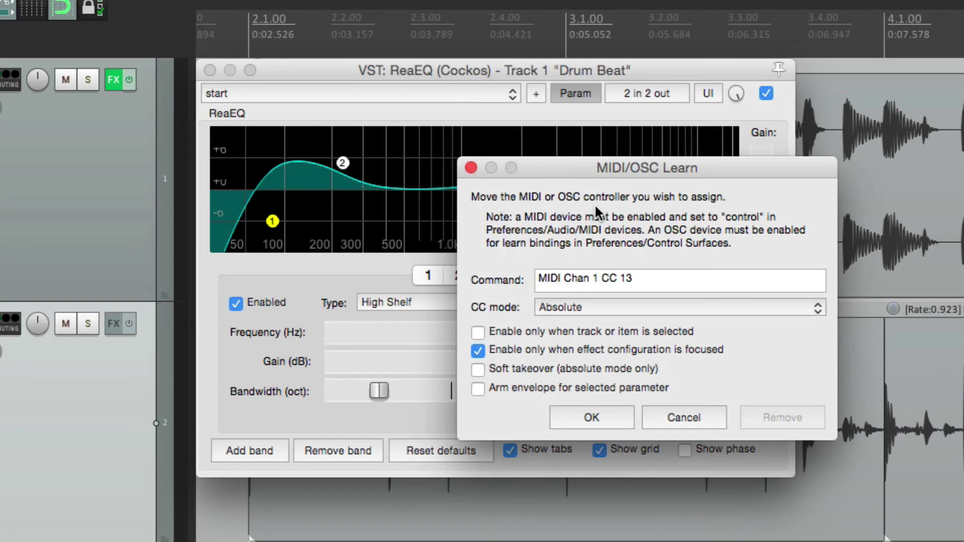
{"action": "key", "text": "Return"}
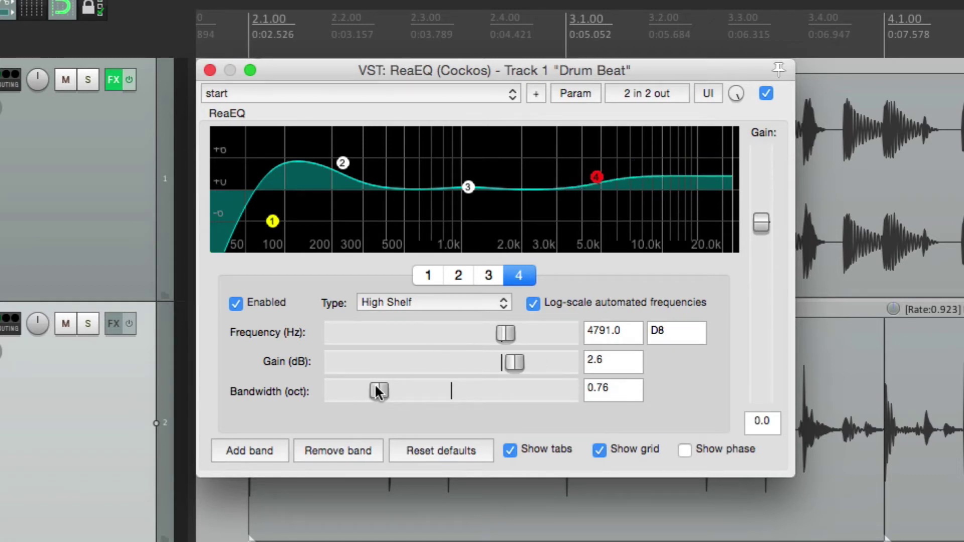
- Review Drum Beat's EQ bands 1–4, then close it and open Drum Loop 2's ReaEQ
{"action": "left_click", "coordinate": [486, 277]}
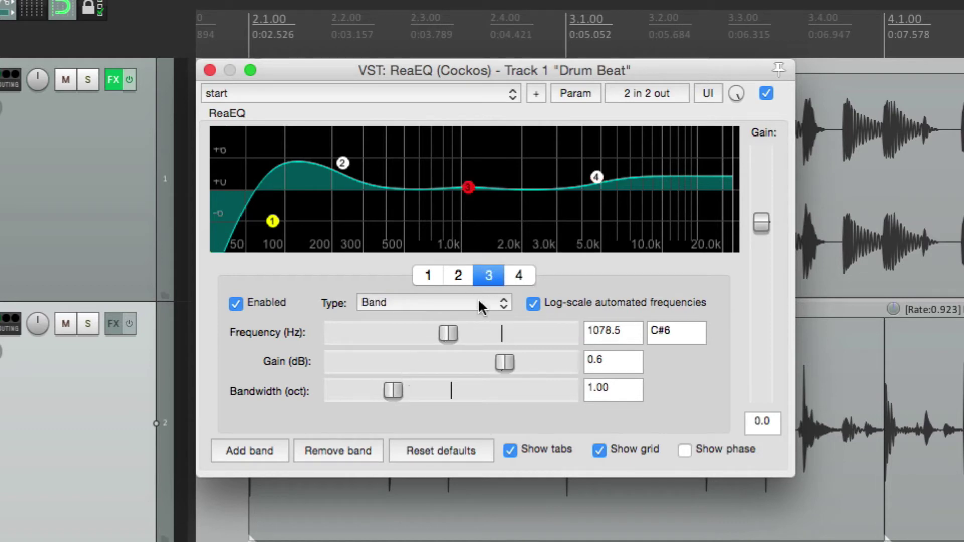
{"action": "left_click", "coordinate": [431, 279]}
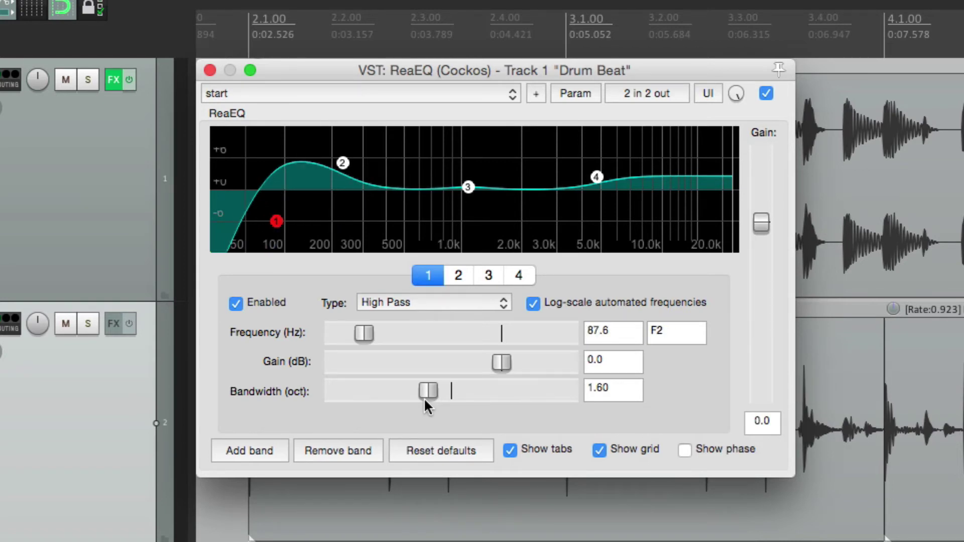
{"action": "left_click", "coordinate": [458, 277]}
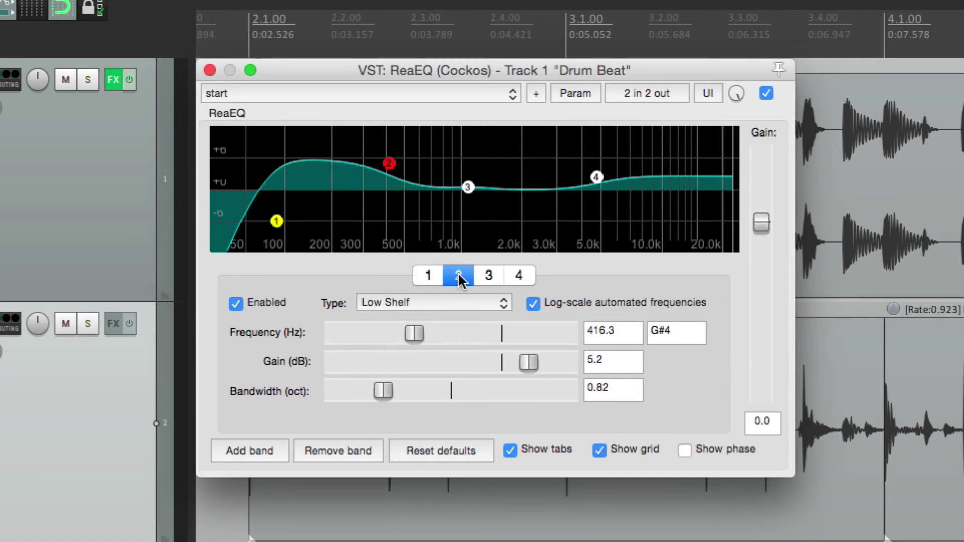
{"action": "left_click", "coordinate": [491, 275]}
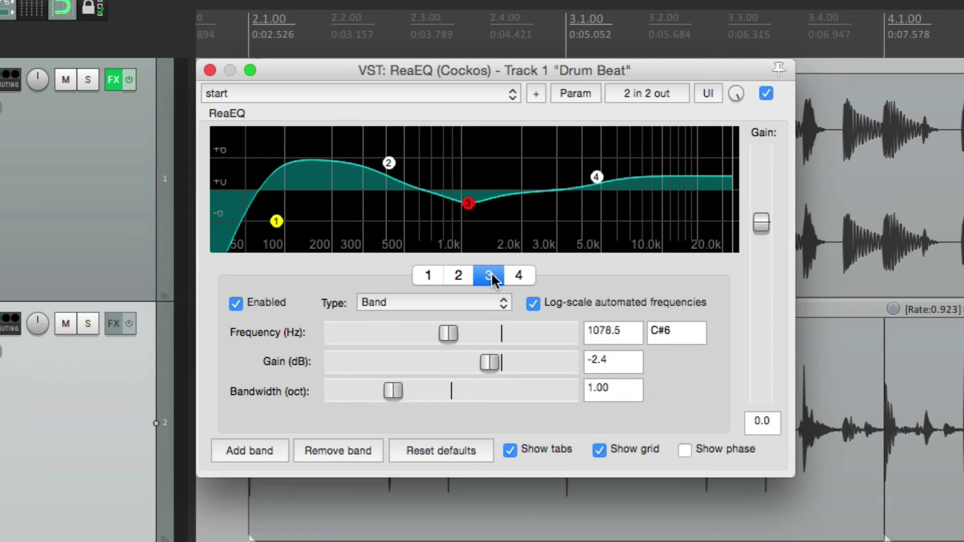
{"action": "left_click", "coordinate": [518, 276]}
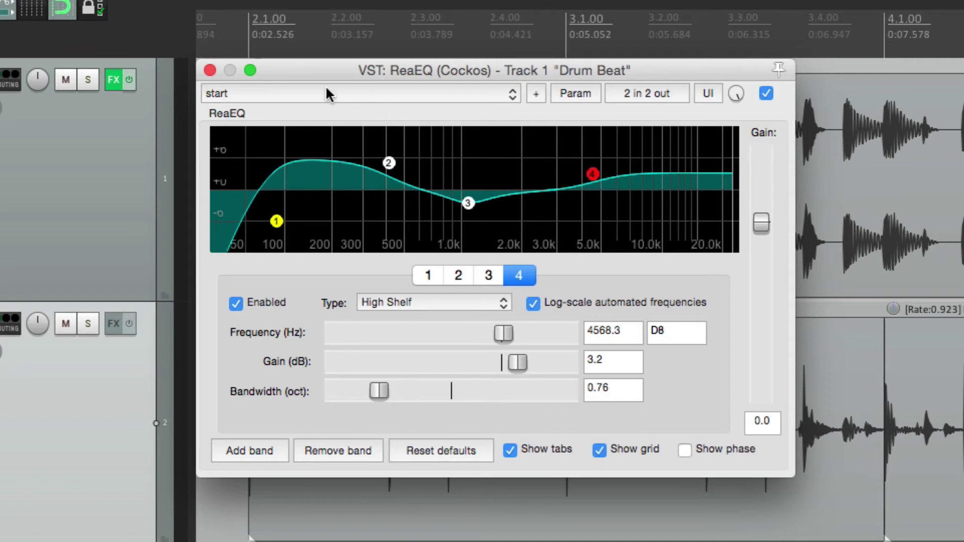
{"action": "left_click", "coordinate": [209, 70]}
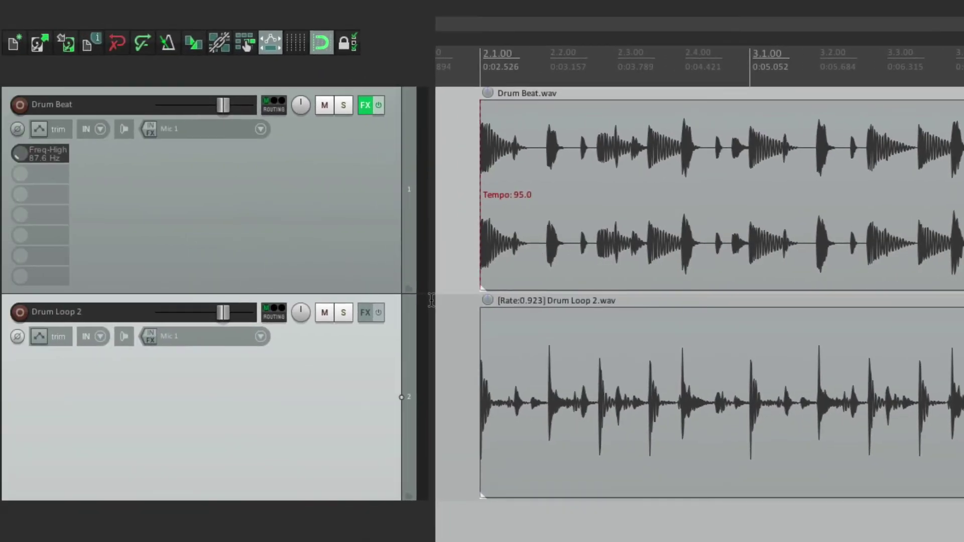
{"action": "left_click", "coordinate": [366, 312]}
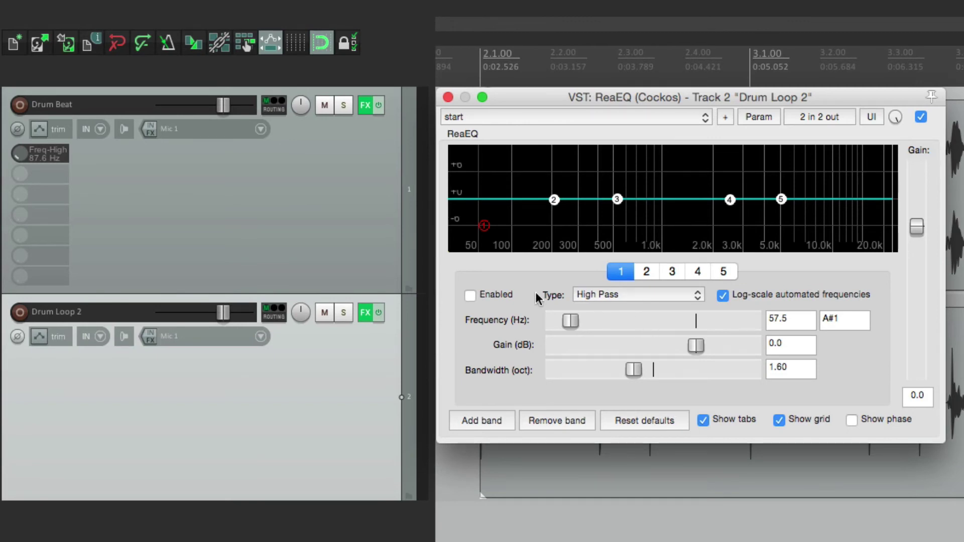
- Enable high-pass band 1 in Drum Loop 2's ReaEQ, then reopen Drum Beat's ReaEQ window
{"action": "left_click", "coordinate": [470, 295]}
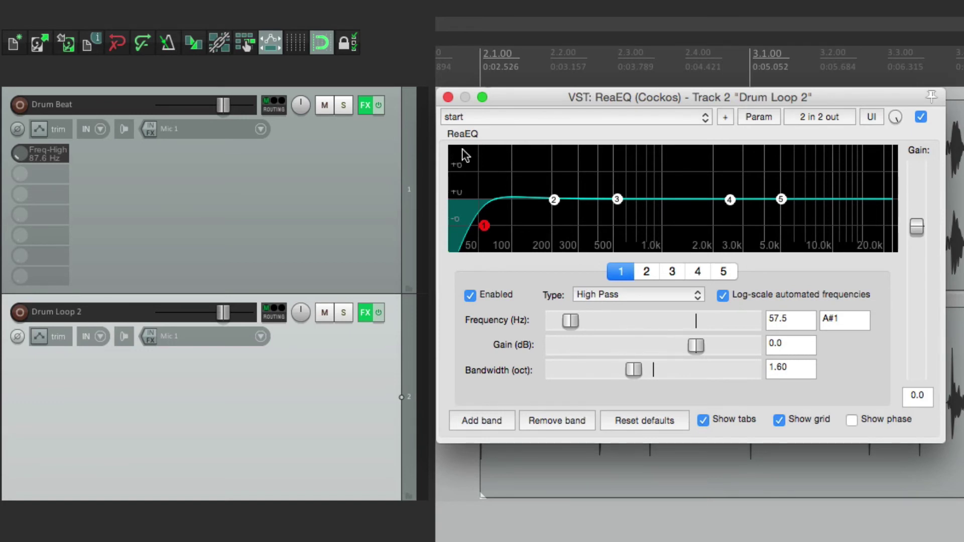
{"action": "left_click", "coordinate": [365, 105]}
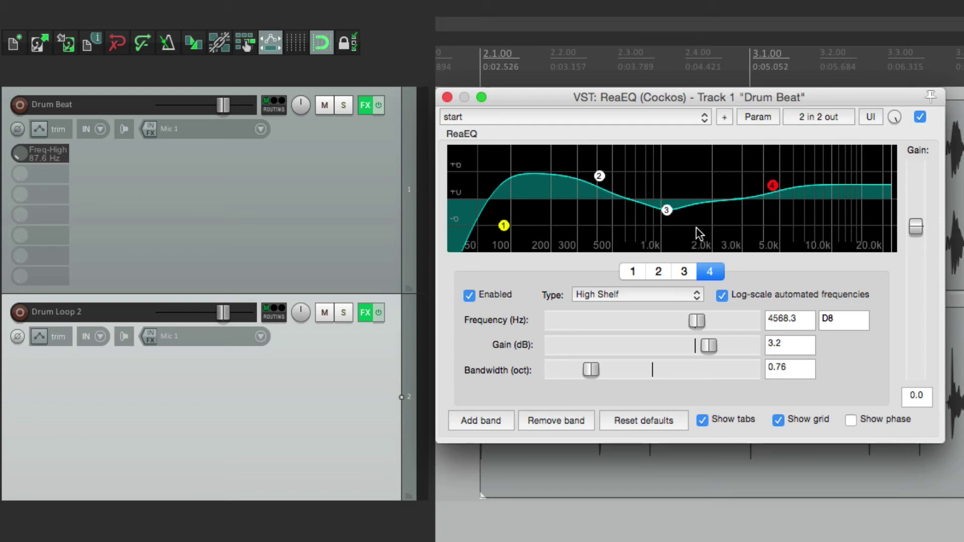
- Use Param > Default controller mappings > Save as default to store Drum Beat's ReaEQ knob assignments
{"action": "left_click", "coordinate": [365, 314]}
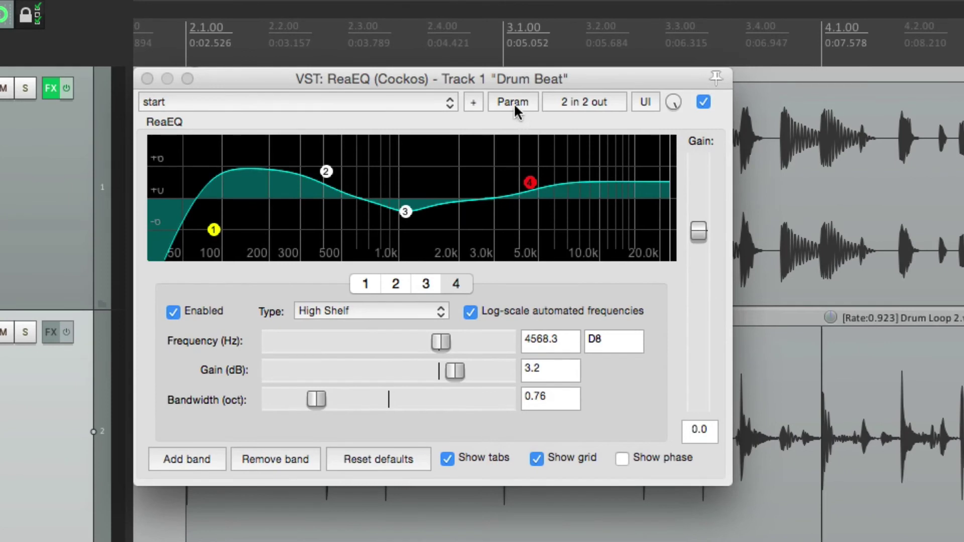
{"action": "left_click", "coordinate": [513, 101]}
{"action": "mouse_move", "coordinate": [511, 291]}
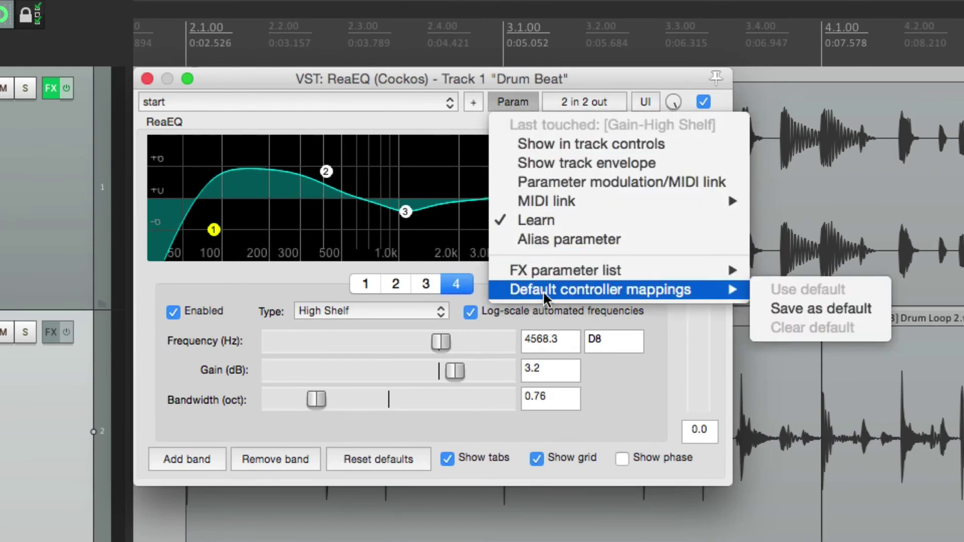
{"action": "left_click", "coordinate": [762, 311]}
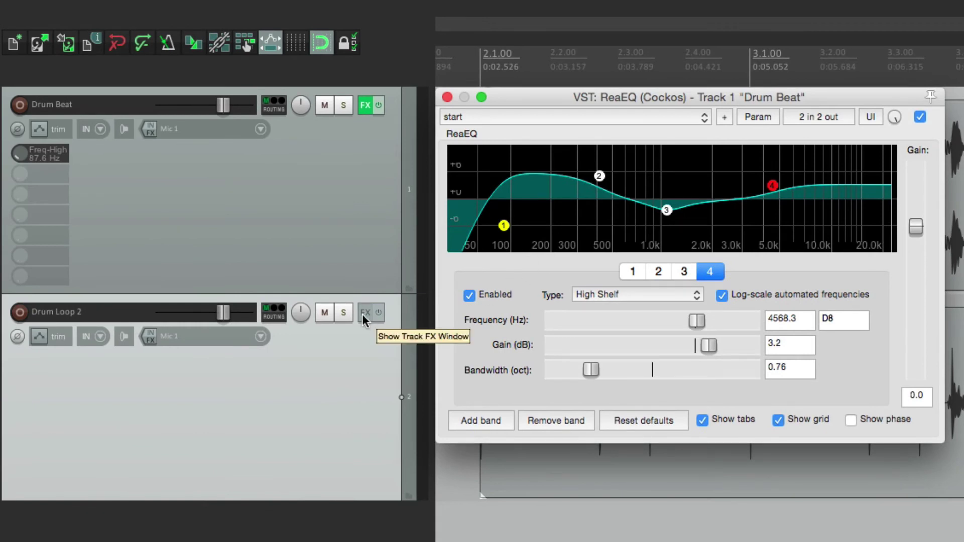
- Add ReaEQ to Drum Loop 2 and enable its band 1 high-pass at 121.6 Hz
{"action": "right_click", "coordinate": [363, 314]}
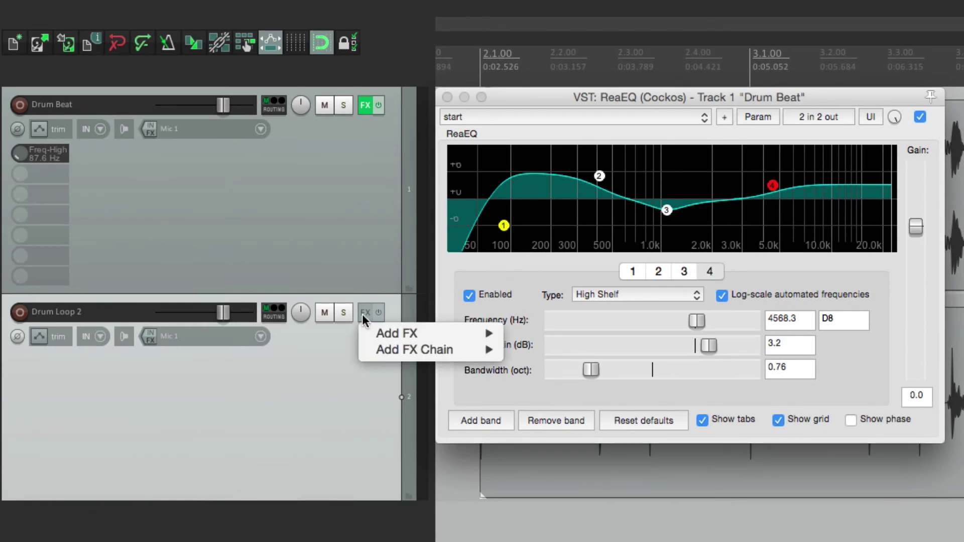
{"action": "mouse_move", "coordinate": [369, 334]}
{"action": "mouse_move", "coordinate": [527, 335]}
{"action": "left_click", "coordinate": [703, 334]}
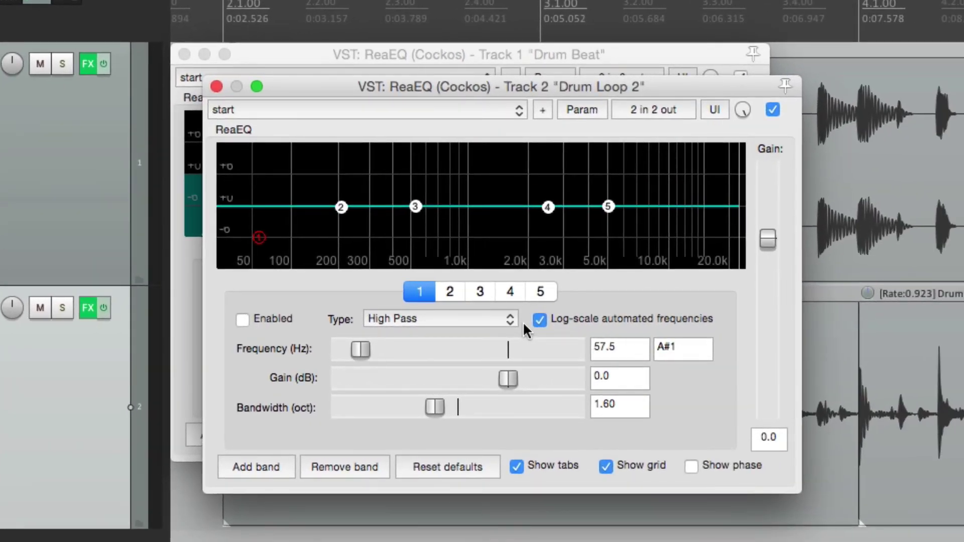
{"action": "left_click", "coordinate": [242, 320]}
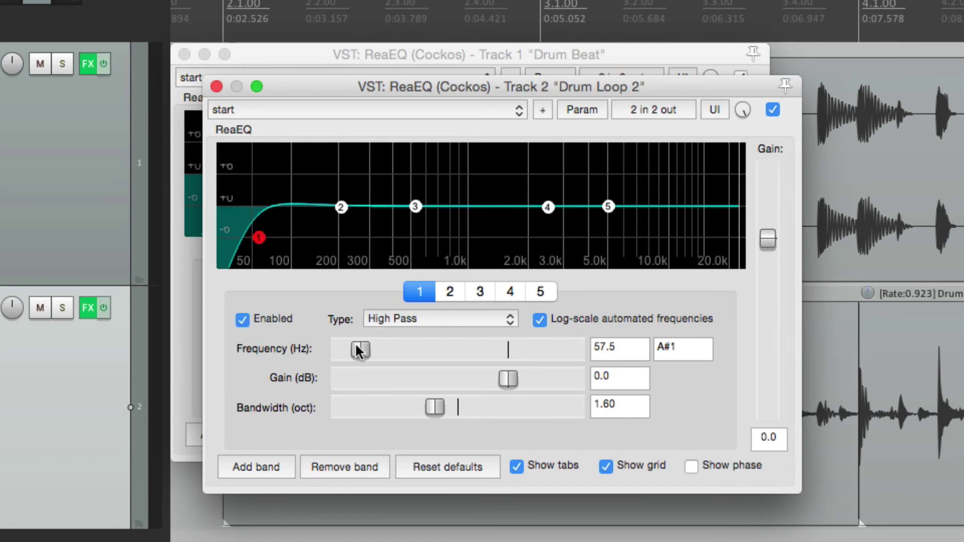
{"action": "scroll", "coordinate": [355, 359], "scroll_direction": "up", "scroll_amount": 5}
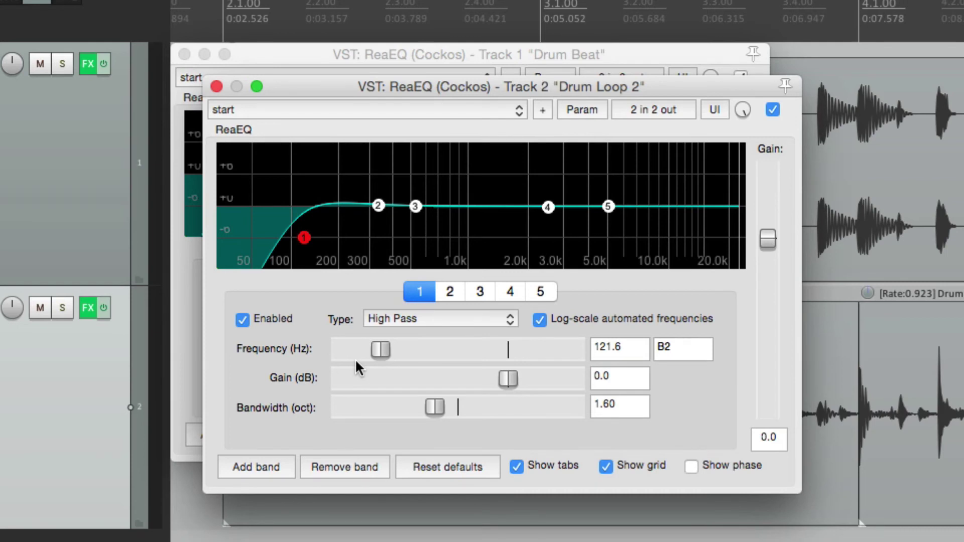
- Close both ReaEQ windows and add VST: ReaComp (Cockos) after ReaEQ on Drum Beat
{"action": "left_click", "coordinate": [216, 86]}
{"action": "left_click", "coordinate": [184, 53]}
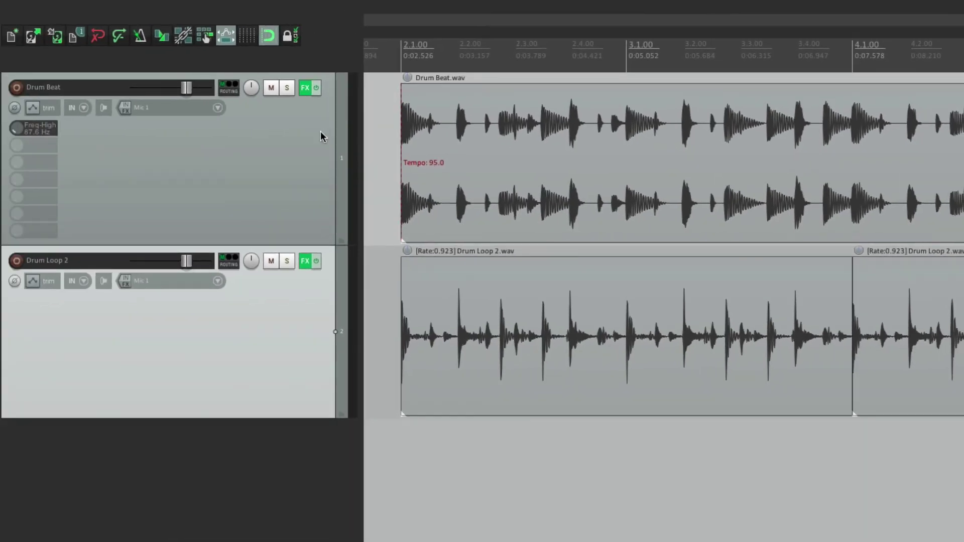
{"action": "left_click", "coordinate": [303, 89]}
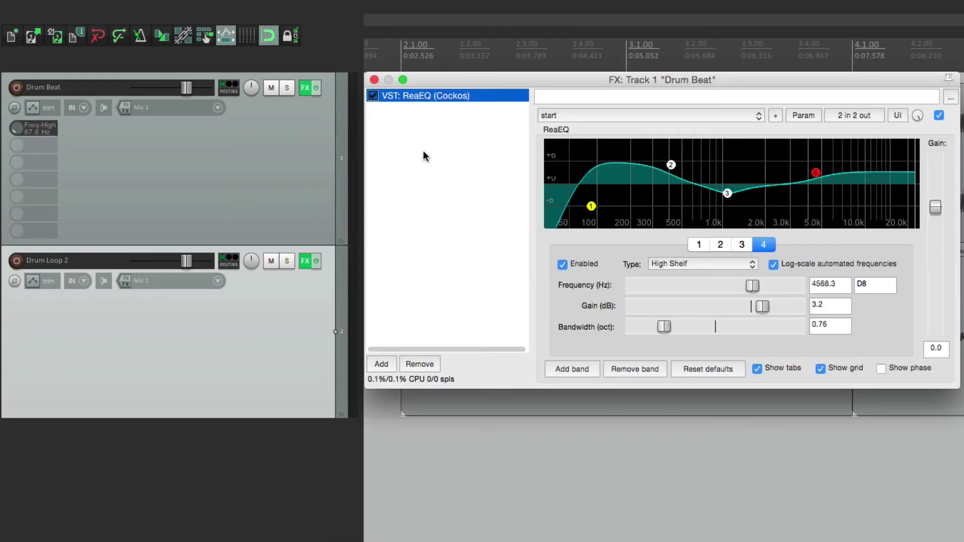
{"action": "left_click", "coordinate": [381, 364]}
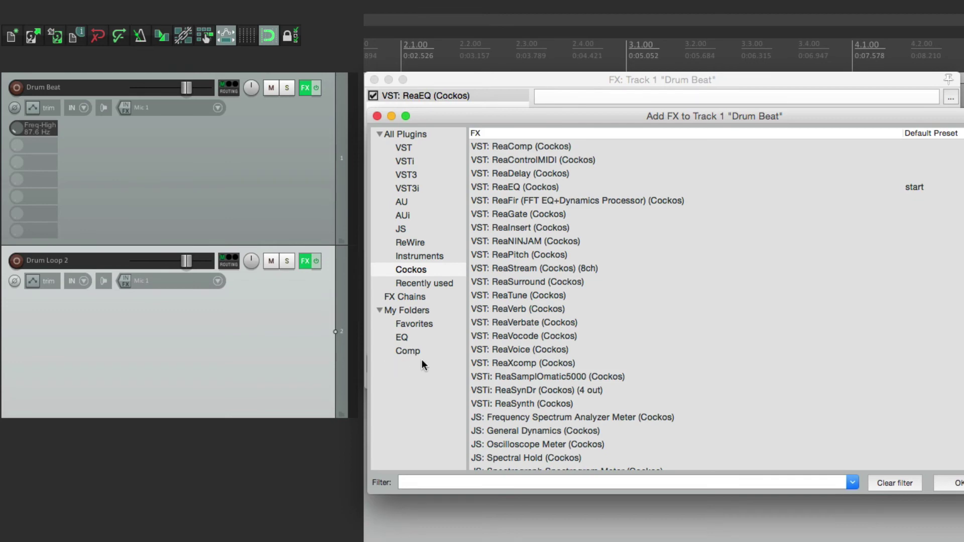
{"action": "double_click", "coordinate": [531, 147]}
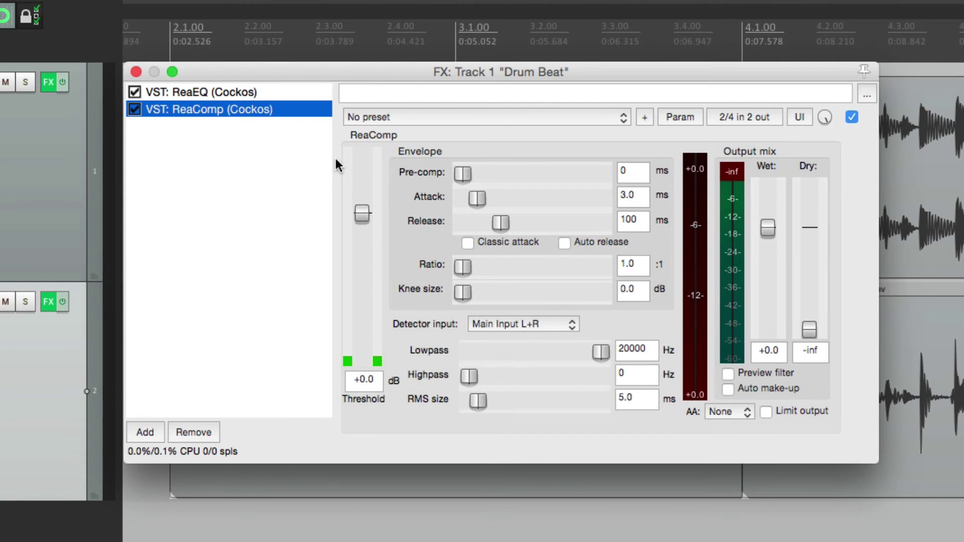
- Learn ReaComp's Threshold to a MIDI knob on channel 2 CC 75
{"action": "left_click", "coordinate": [361, 212]}
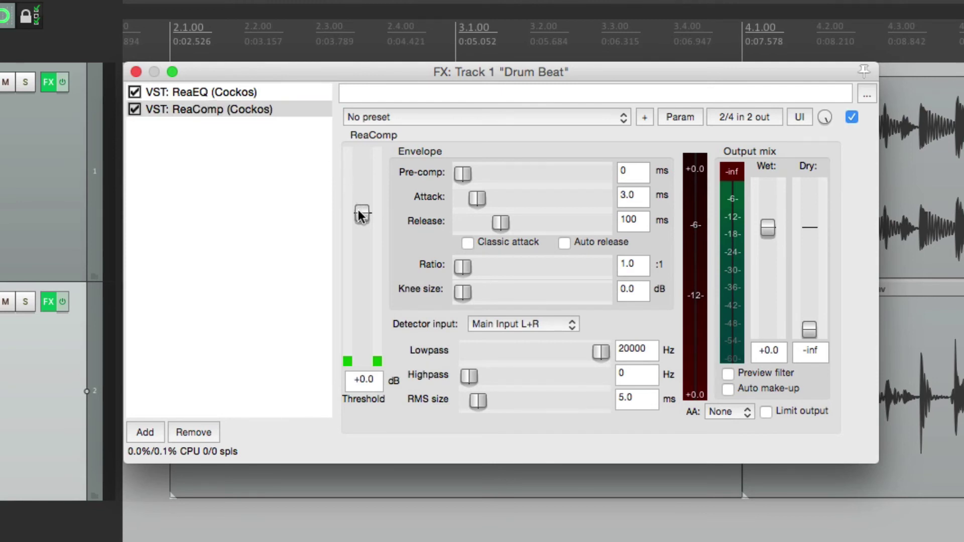
{"action": "left_click", "coordinate": [676, 117]}
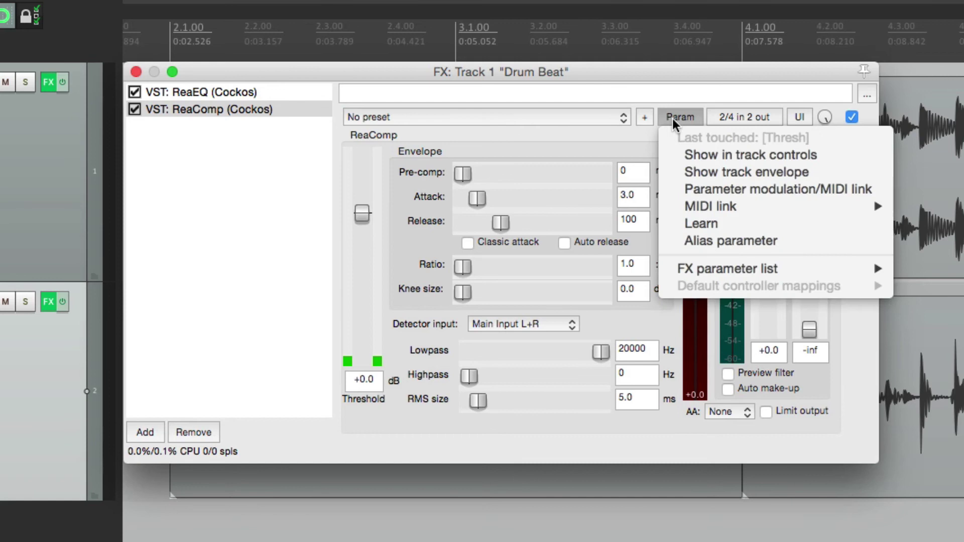
{"action": "left_click", "coordinate": [678, 227]}
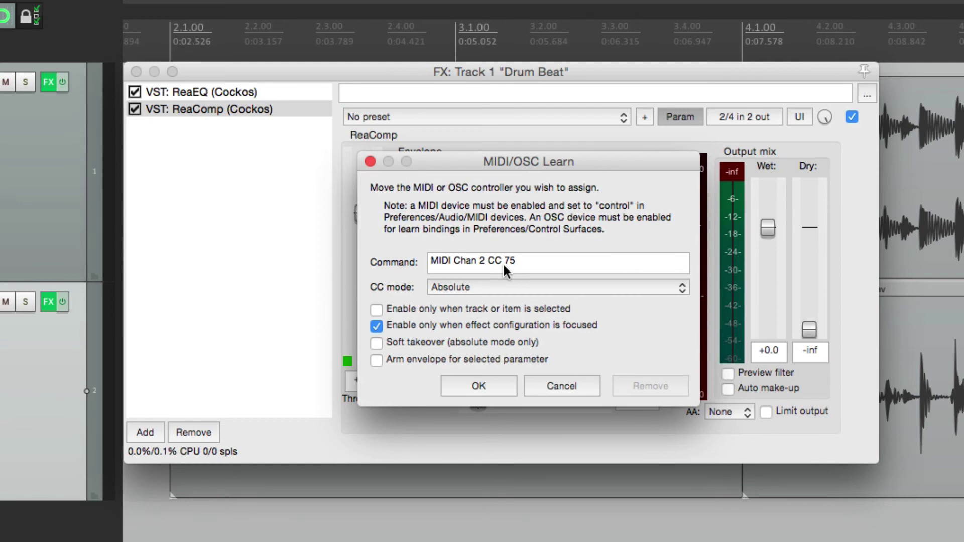
{"action": "left_click", "coordinate": [482, 380]}
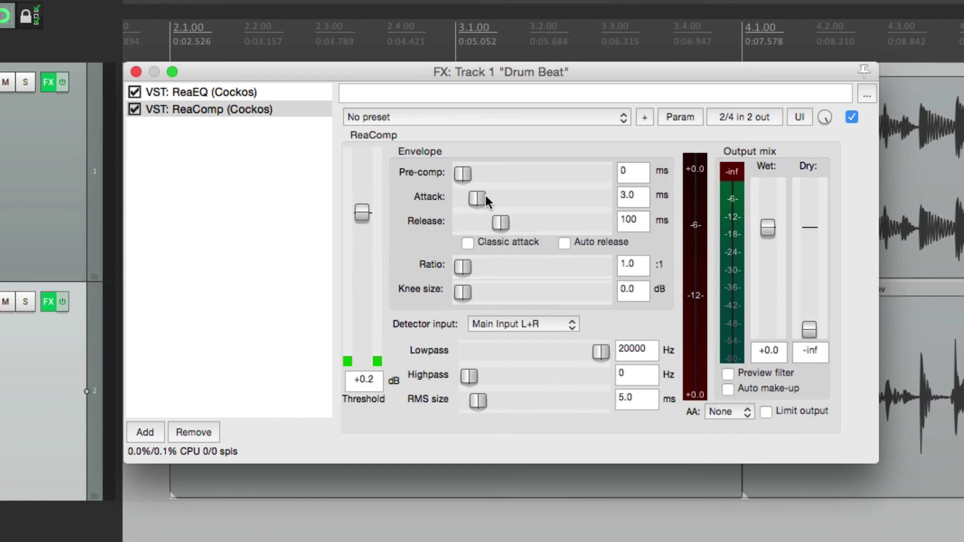
- Learn Attack and Release to channel 2 CC 76 and 92, then start learning Ratio
{"action": "left_click", "coordinate": [680, 118]}
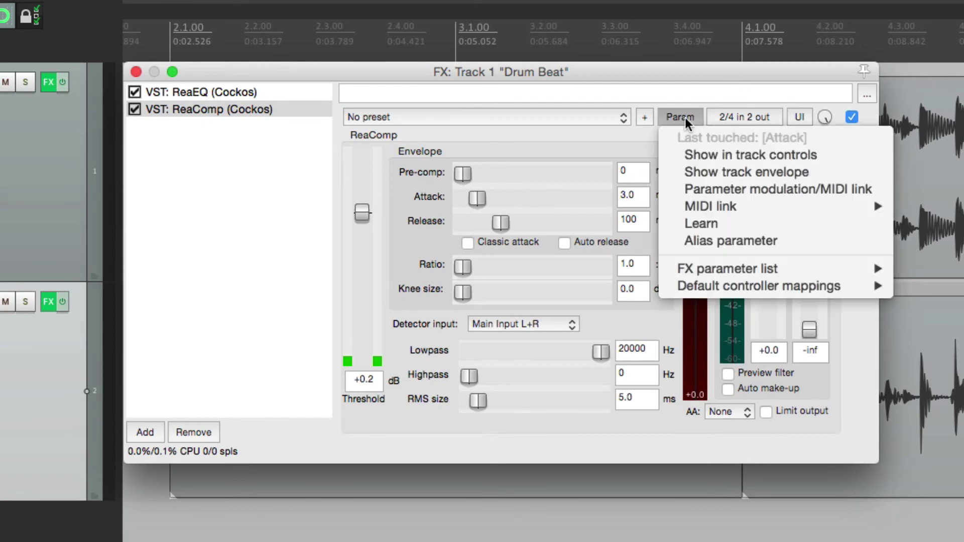
{"action": "left_click", "coordinate": [680, 225]}
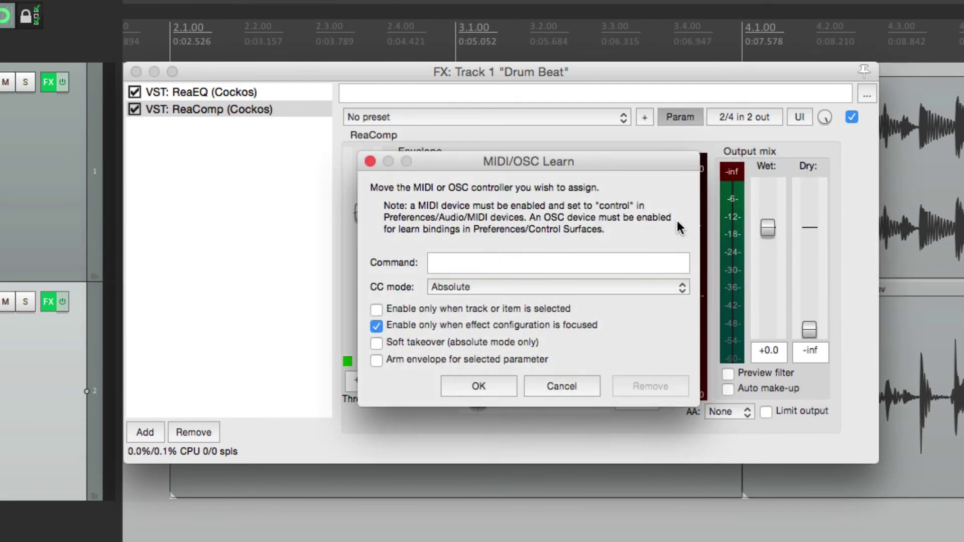
{"action": "key", "text": "Return"}
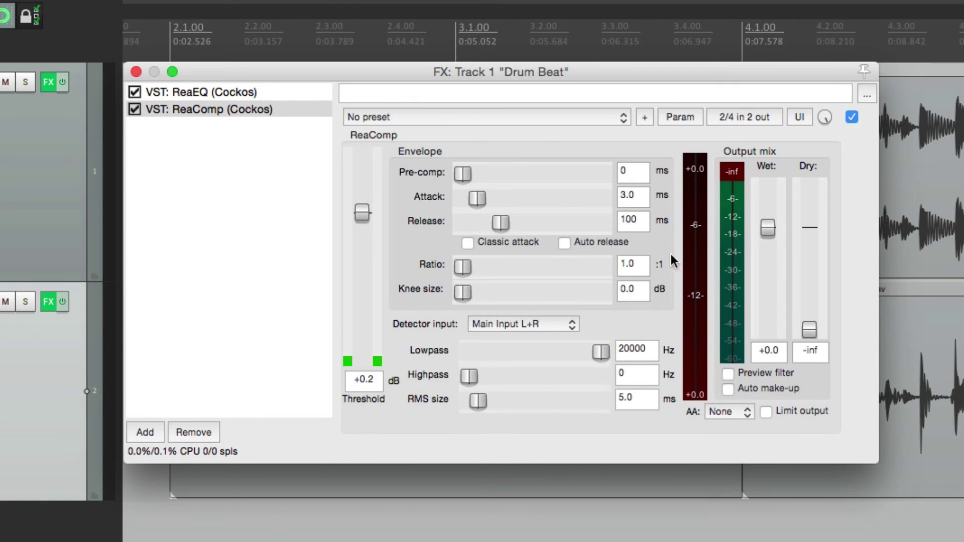
{"action": "left_click", "coordinate": [681, 118]}
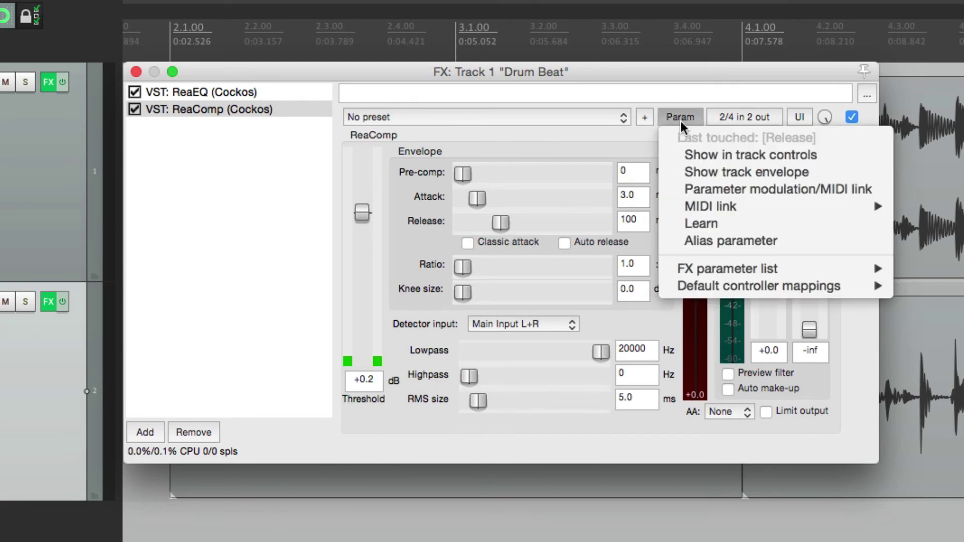
{"action": "left_click", "coordinate": [671, 222]}
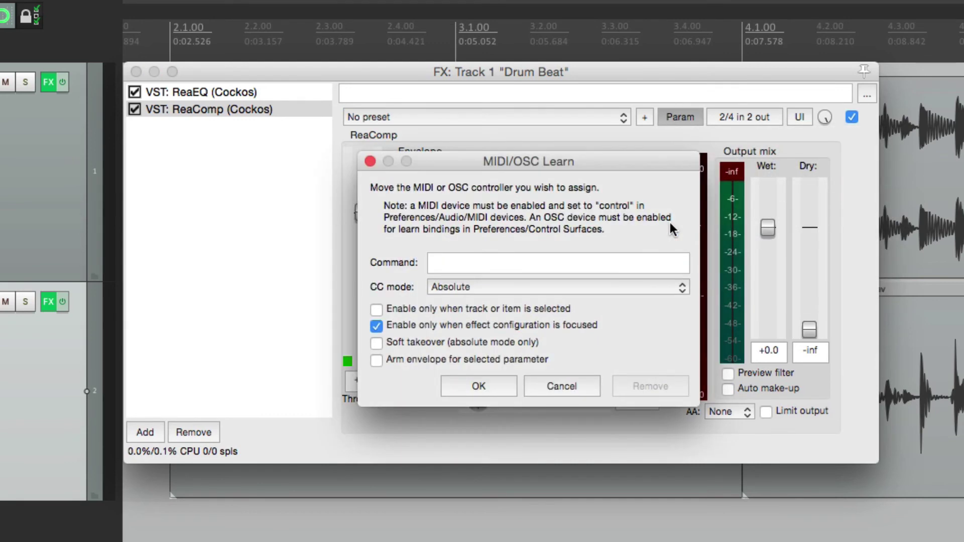
{"action": "key", "text": "Return"}
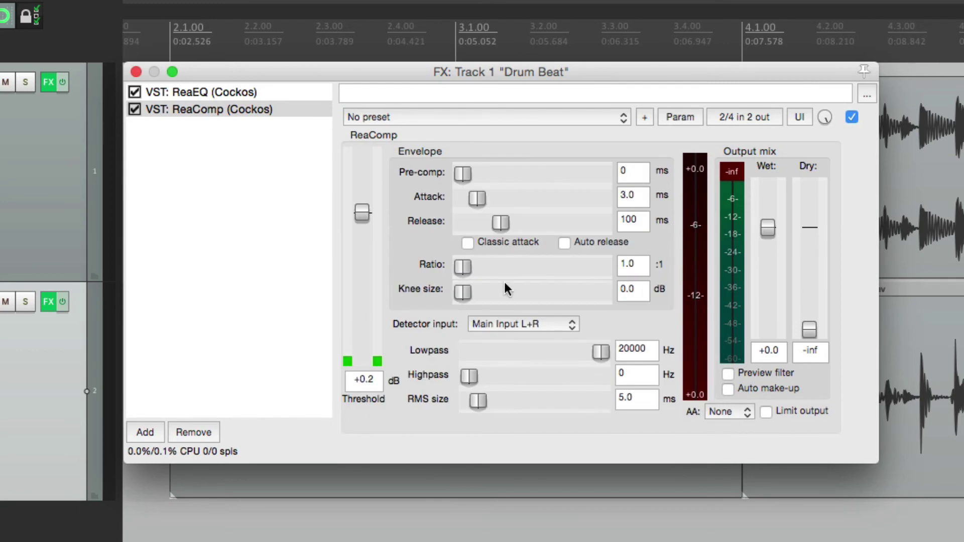
{"action": "left_click", "coordinate": [674, 119]}
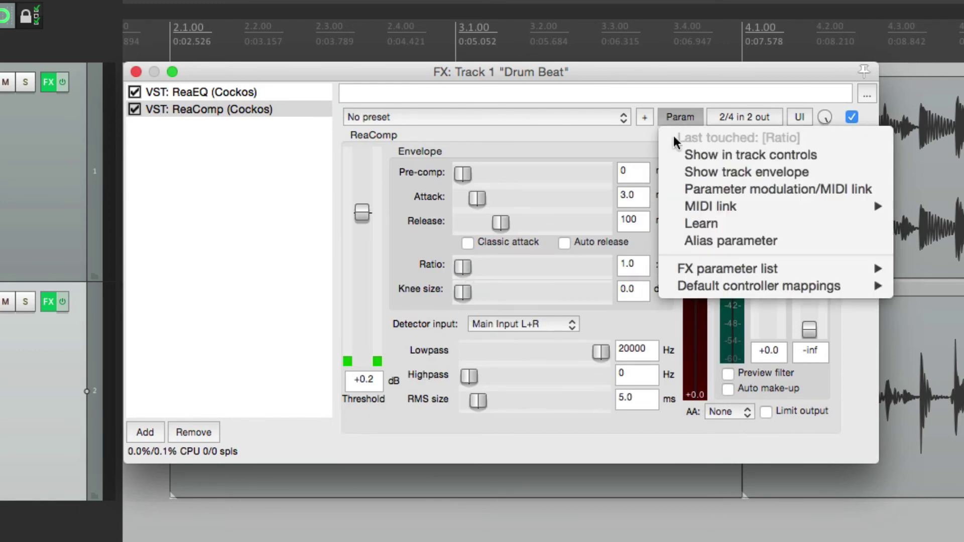
{"action": "left_click", "coordinate": [667, 219]}
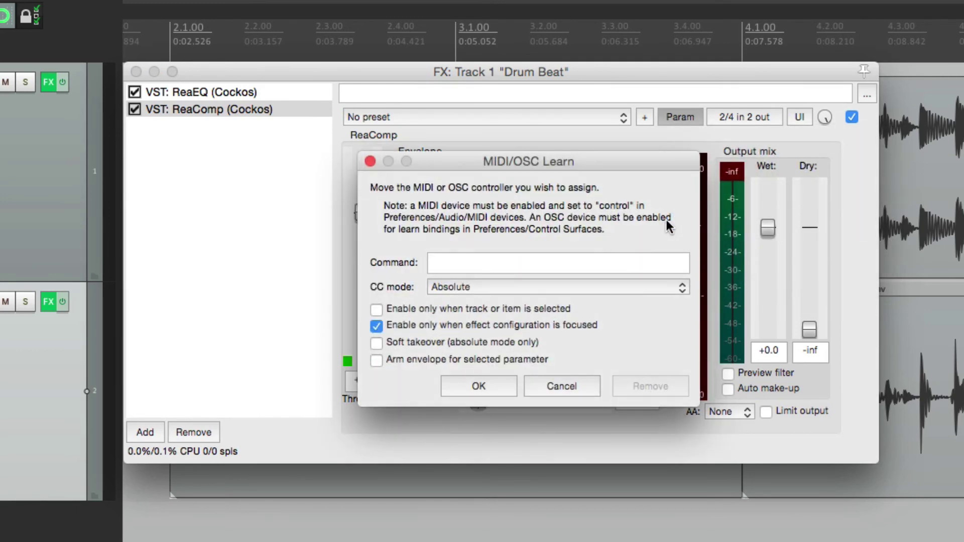
- Confirm Ratio on CC 95, save ReaComp's mappings as default, and close Drum Beat's FX window
{"action": "key", "text": "Return"}
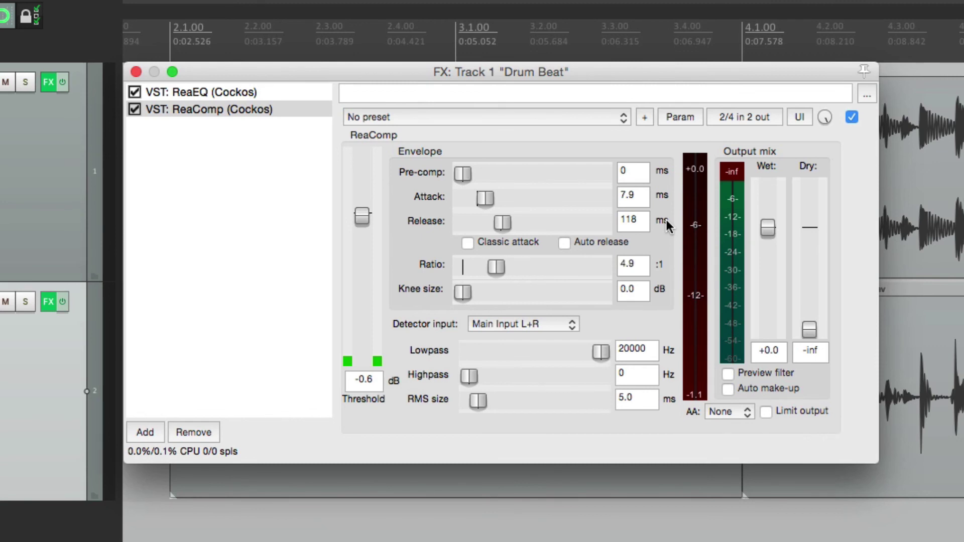
{"action": "left_click", "coordinate": [677, 122]}
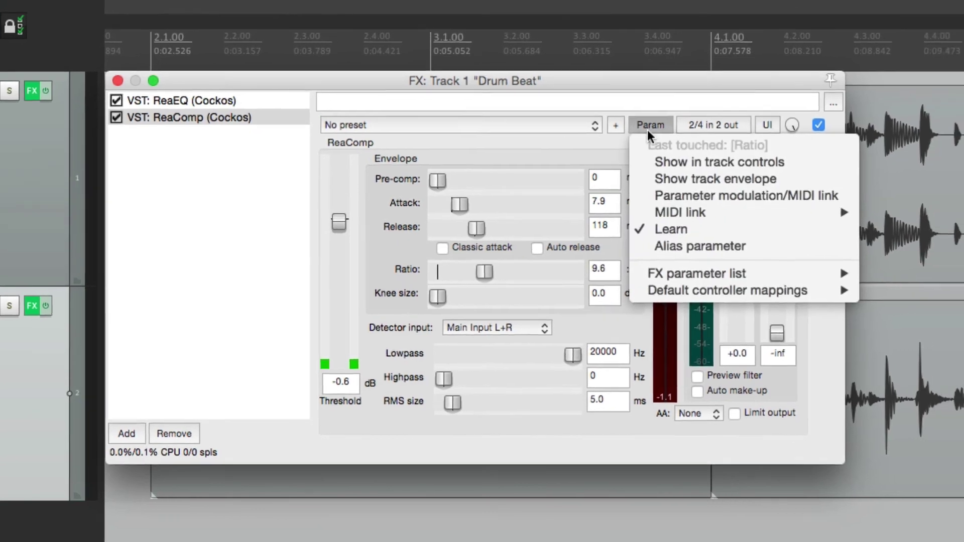
{"action": "mouse_move", "coordinate": [643, 293]}
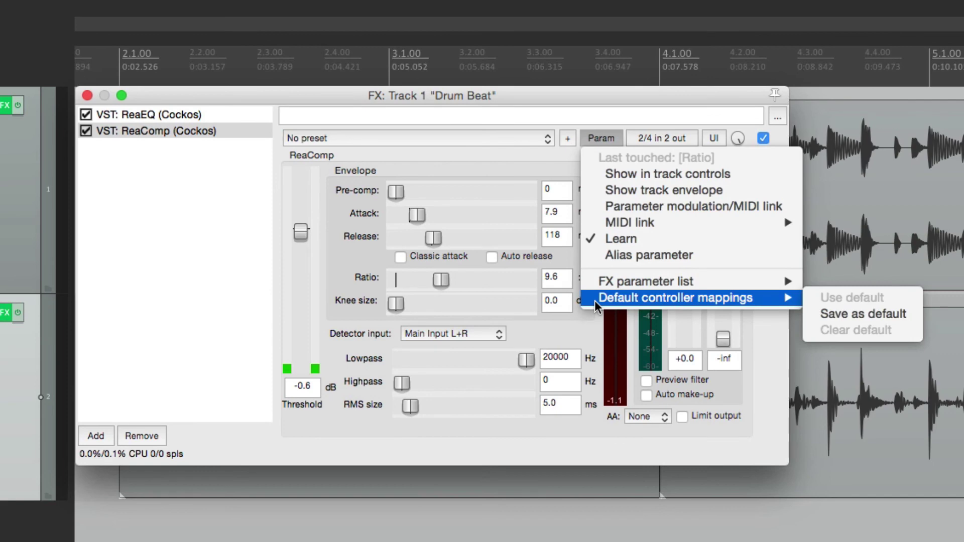
{"action": "left_click", "coordinate": [838, 312]}
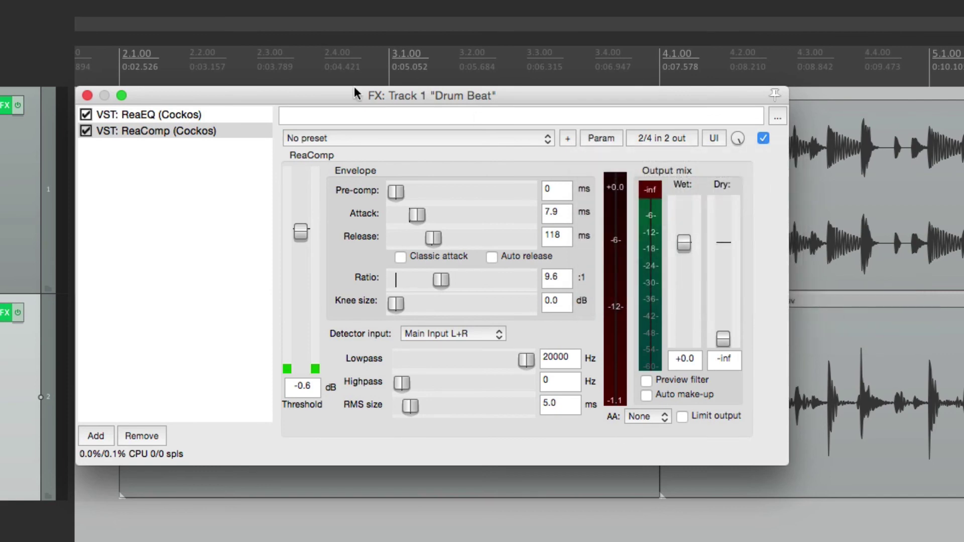
{"action": "left_click", "coordinate": [87, 95]}
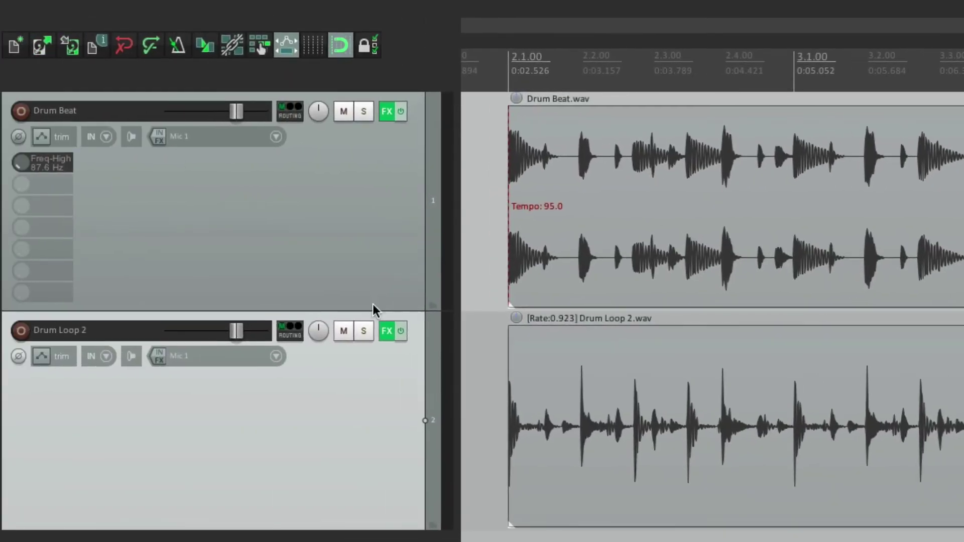
- Add ReaEQ and then ReaComp to the Drum Loop 2 effects chain
{"action": "left_click", "coordinate": [387, 331]}
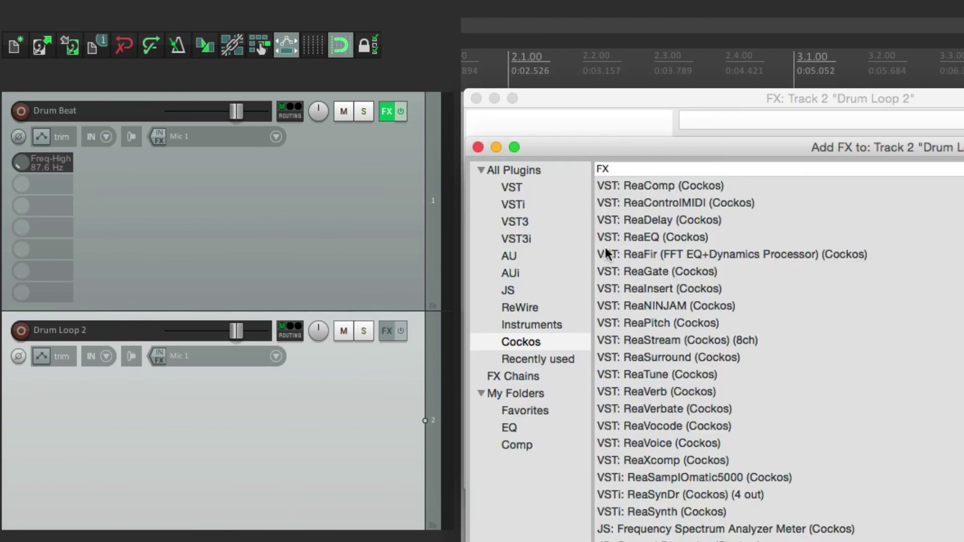
{"action": "double_click", "coordinate": [628, 237]}
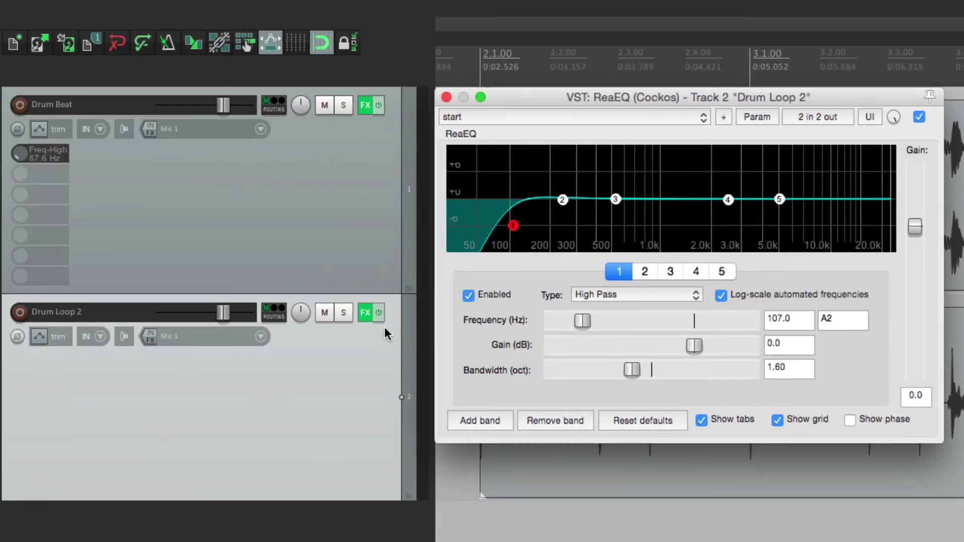
{"action": "left_click", "coordinate": [363, 314]}
{"action": "left_click", "coordinate": [465, 430]}
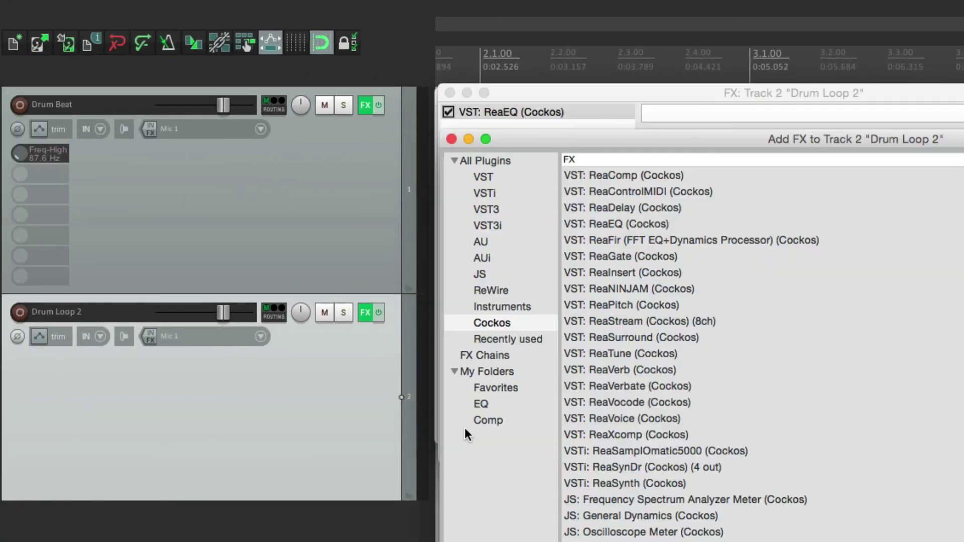
{"action": "double_click", "coordinate": [609, 176]}
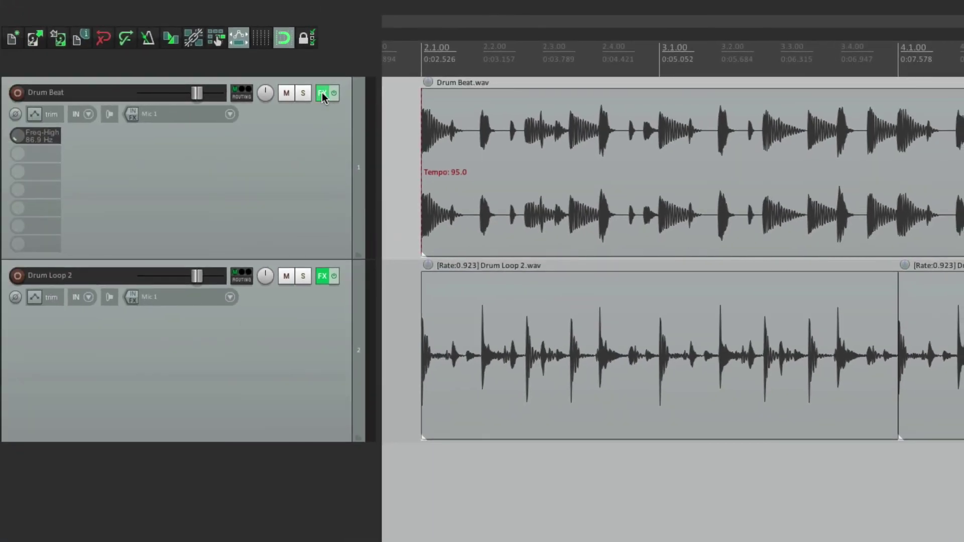
- Reopen Drum Beat's ReaEQ and inspect its Learn mapping, showing MIDI Chan 1 CC 75
{"action": "right_click", "coordinate": [322, 92]}
{"action": "left_click", "coordinate": [326, 144]}
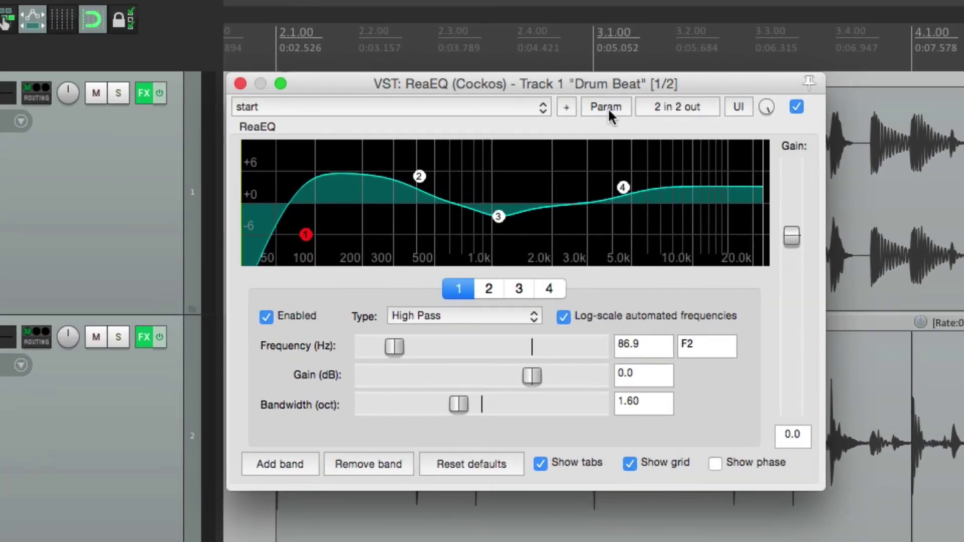
{"action": "left_click", "coordinate": [608, 107]}
{"action": "left_click", "coordinate": [596, 218]}
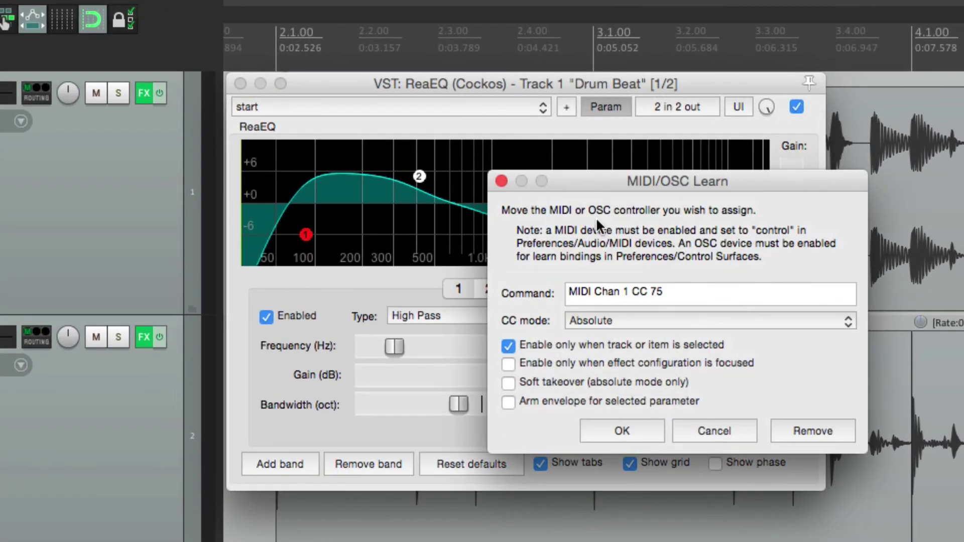